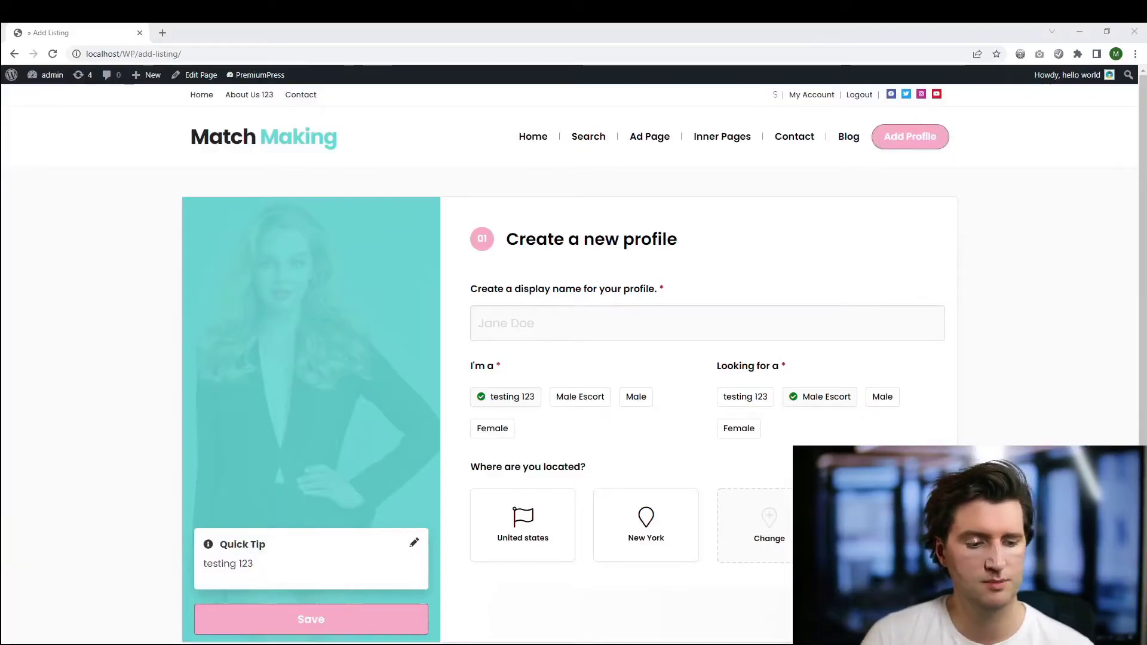
Open the new profile's location picker and place the map marker at Londonderry, Northern Ireland, United Kingdom
scroll(574, 359, down, 1)
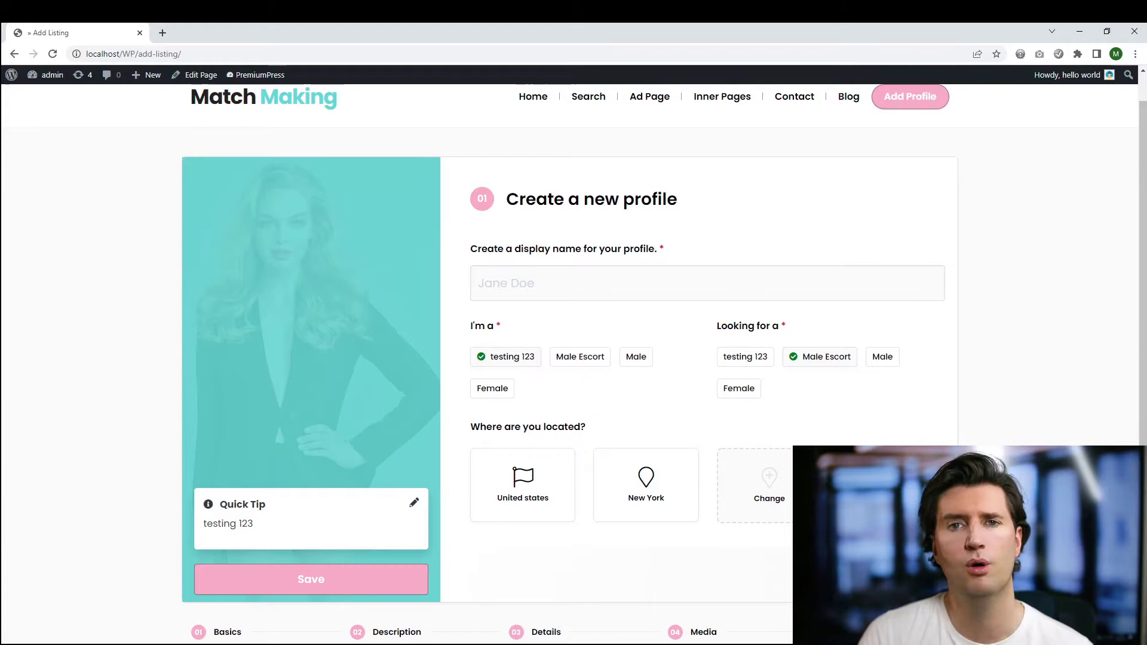
scroll(573, 359, up, 1)
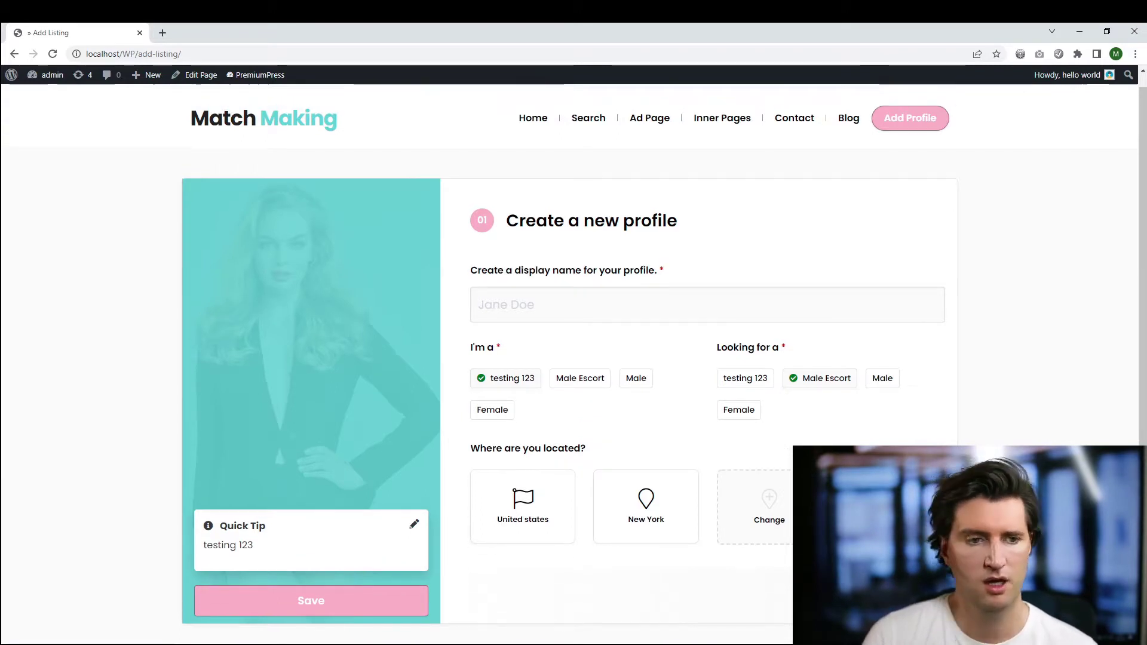
scroll(574, 358, up, 1)
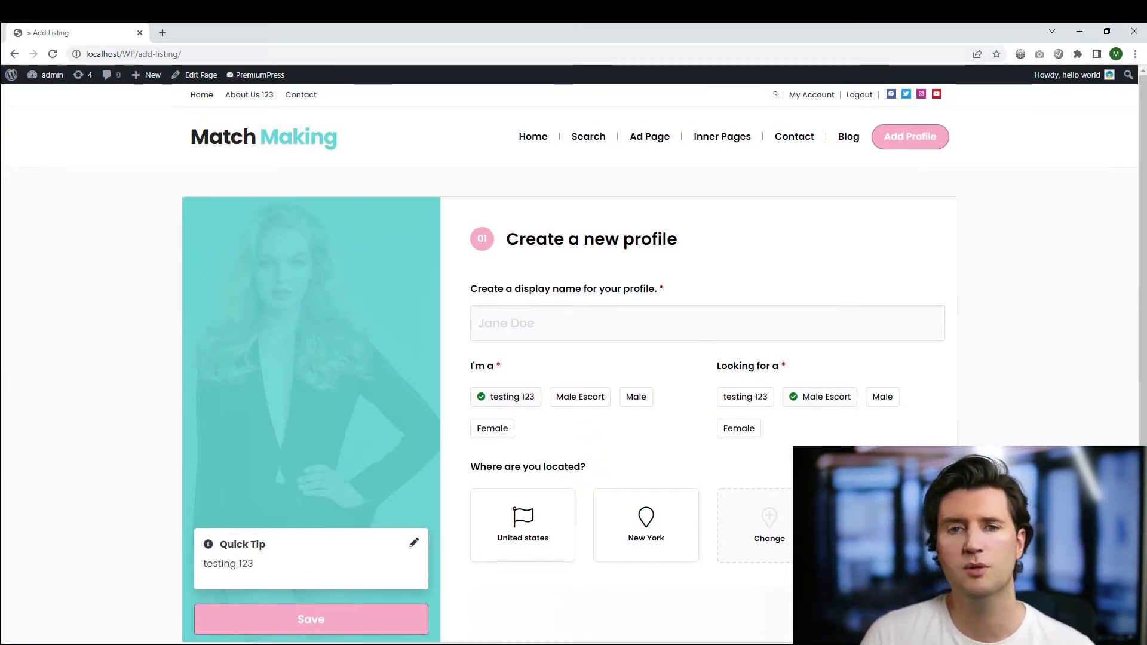
scroll(573, 358, down, 1)
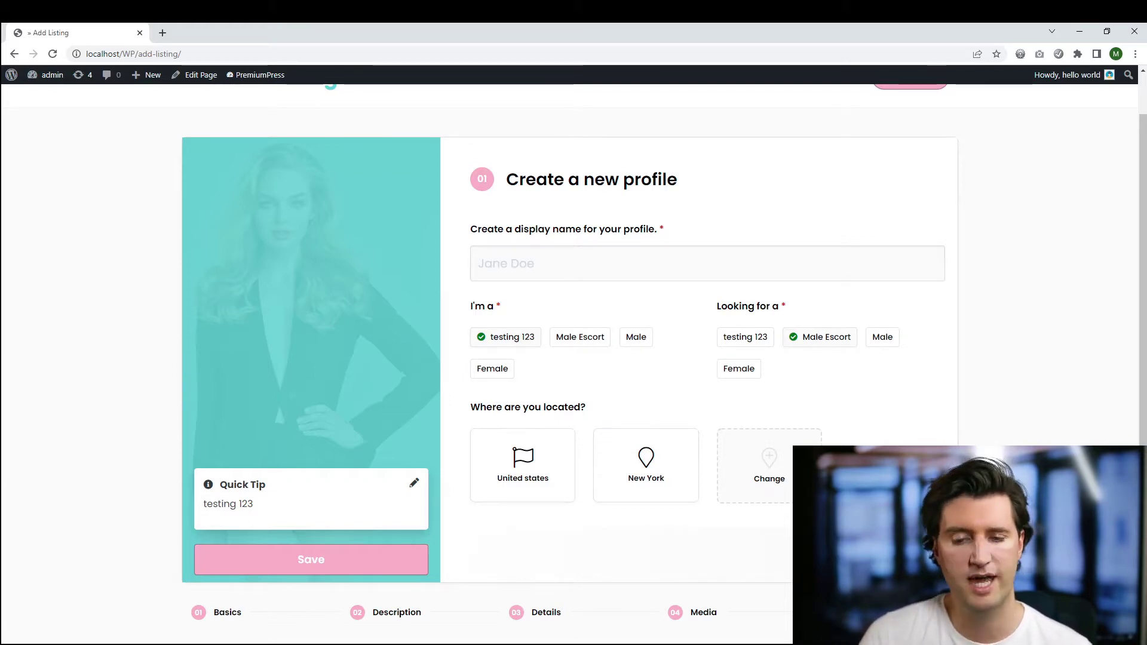
click(768, 466)
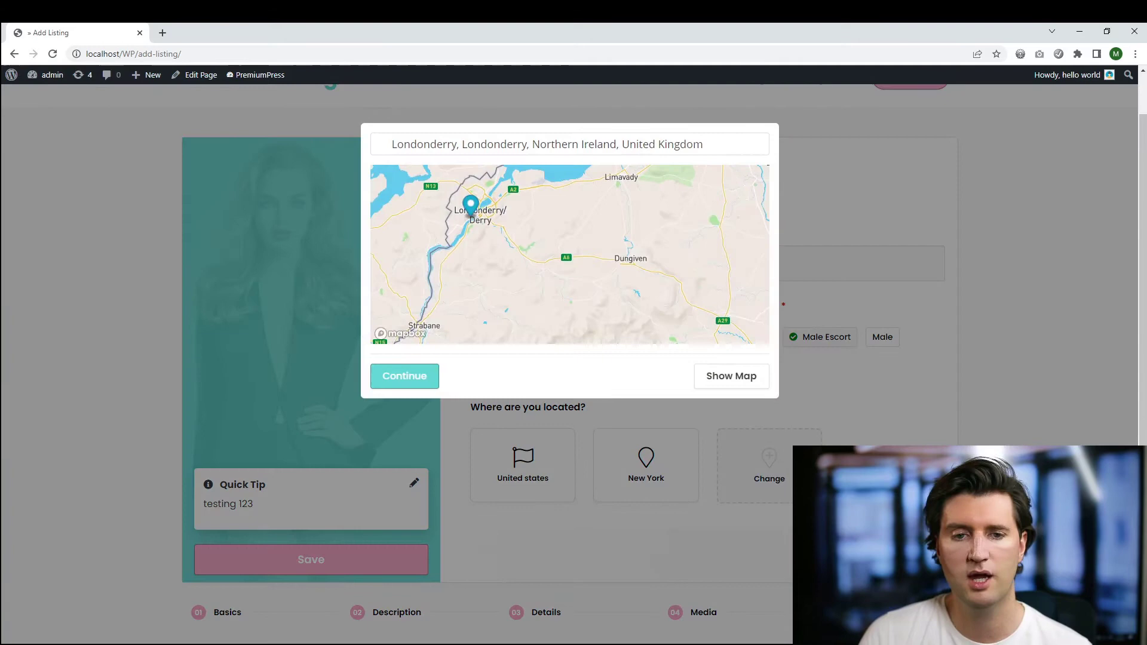
drag(471, 205, 506, 236)
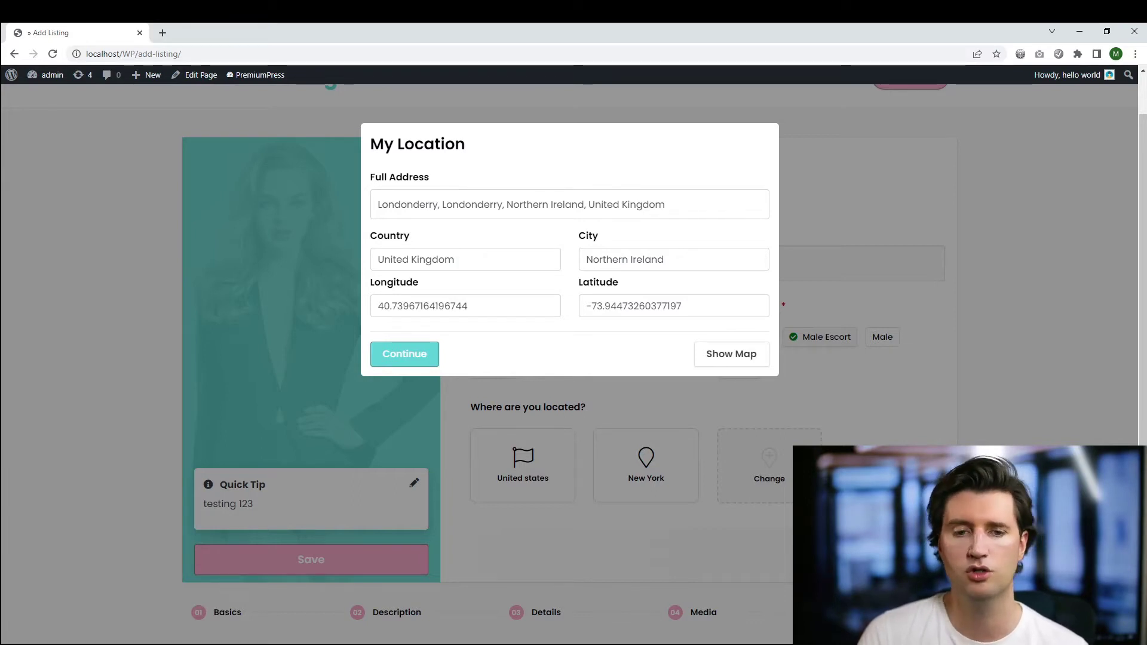
Review the free-text Country and City fields in the My Location dialog and close it without continuing
click(507, 352)
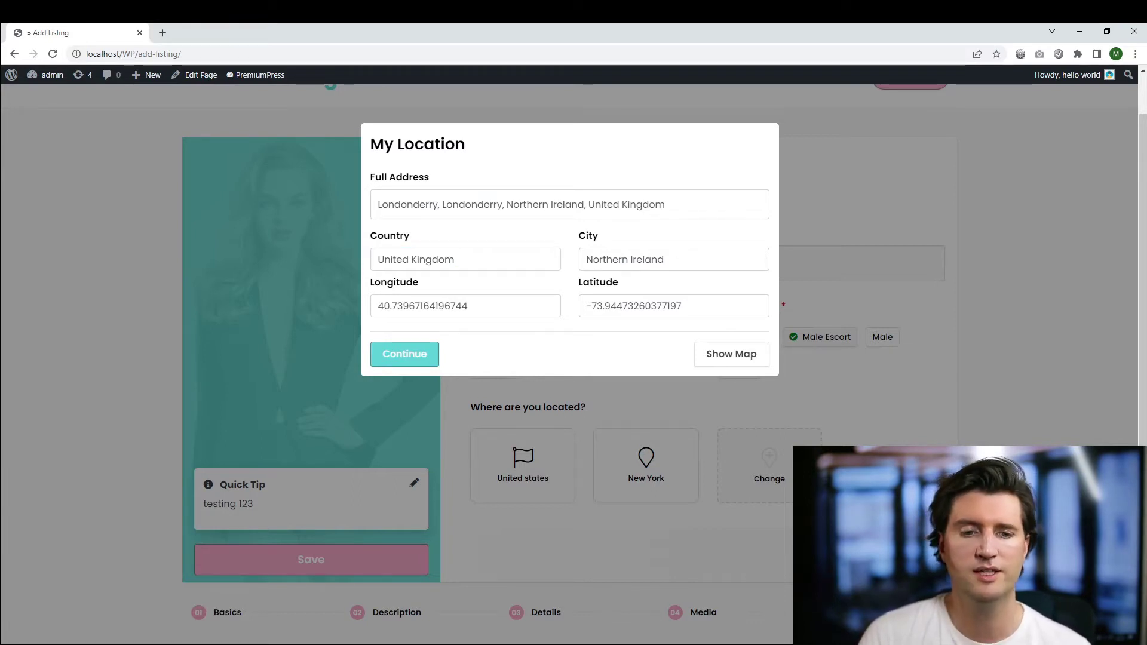
drag(457, 259, 384, 259)
click(508, 352)
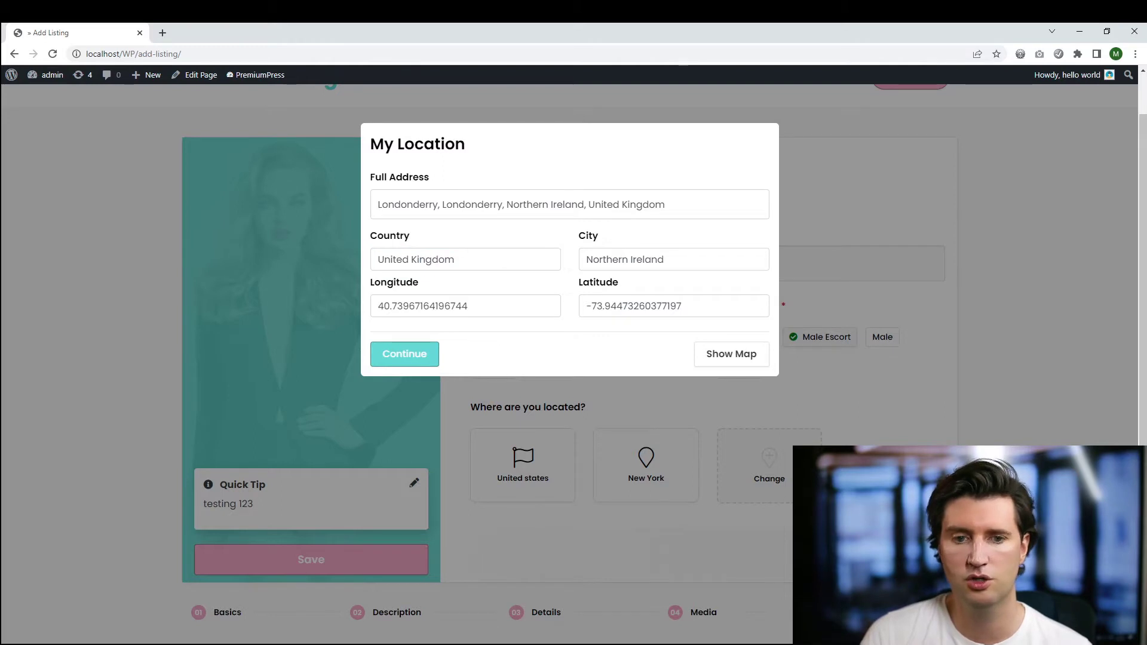
drag(666, 260, 584, 259)
click(567, 352)
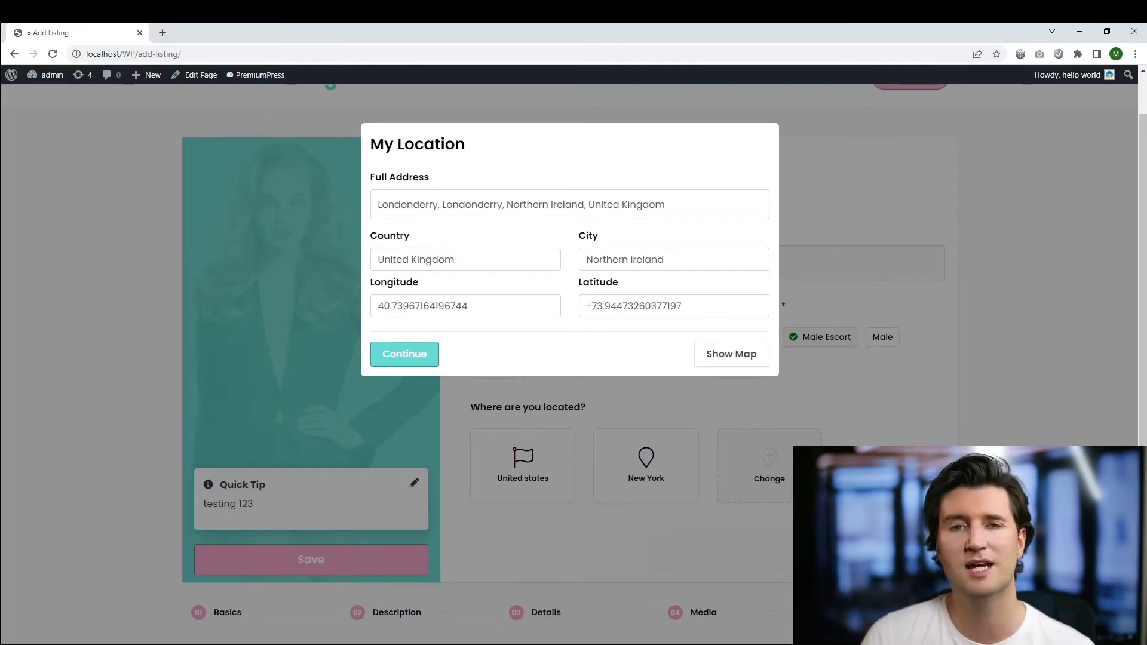
key(Escape)
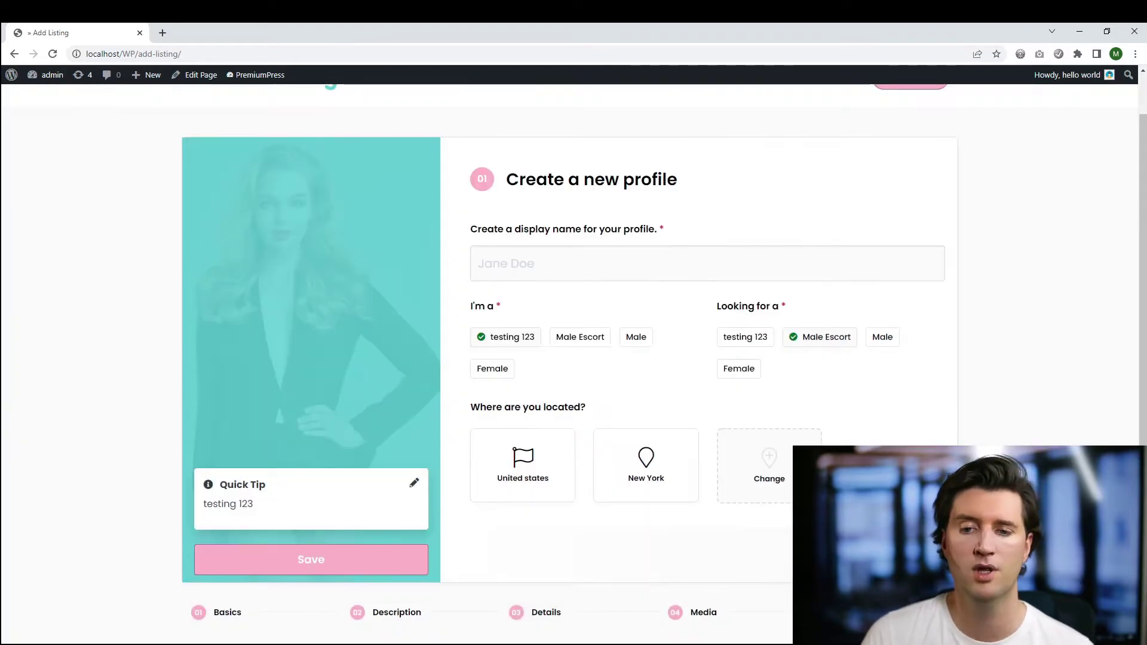
Go to the WordPress admin dashboard and open Country/City Search in the PremiumPress profile search settings
mouse_move(53, 75)
click(45, 96)
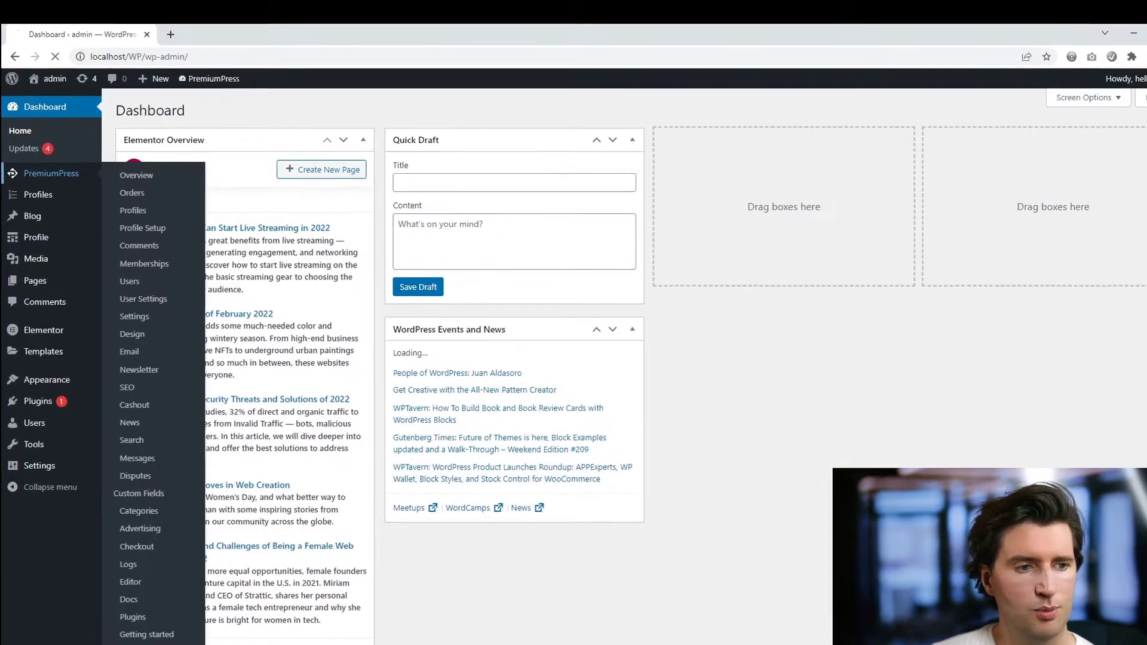
click(48, 165)
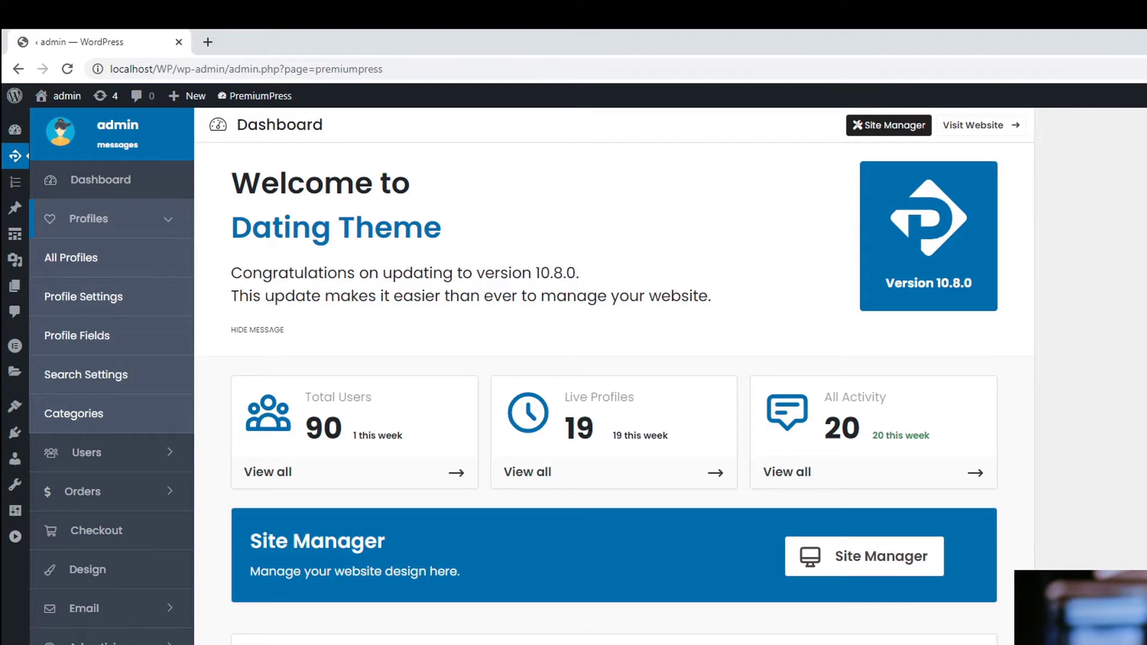
click(86, 375)
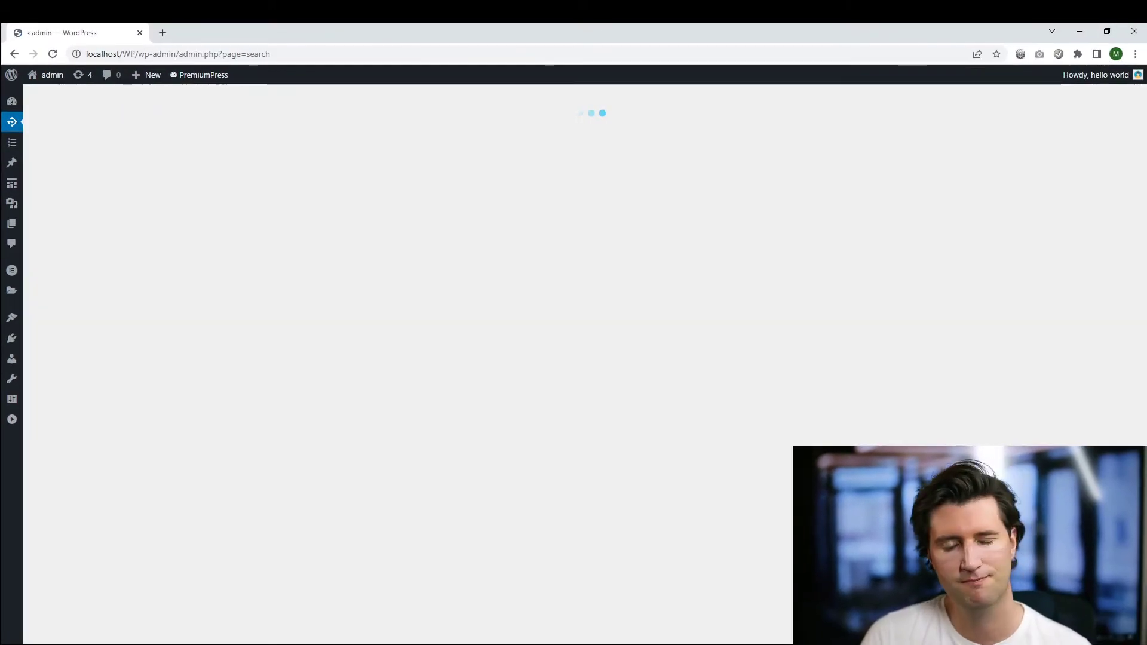
scroll(584, 364, down, 8)
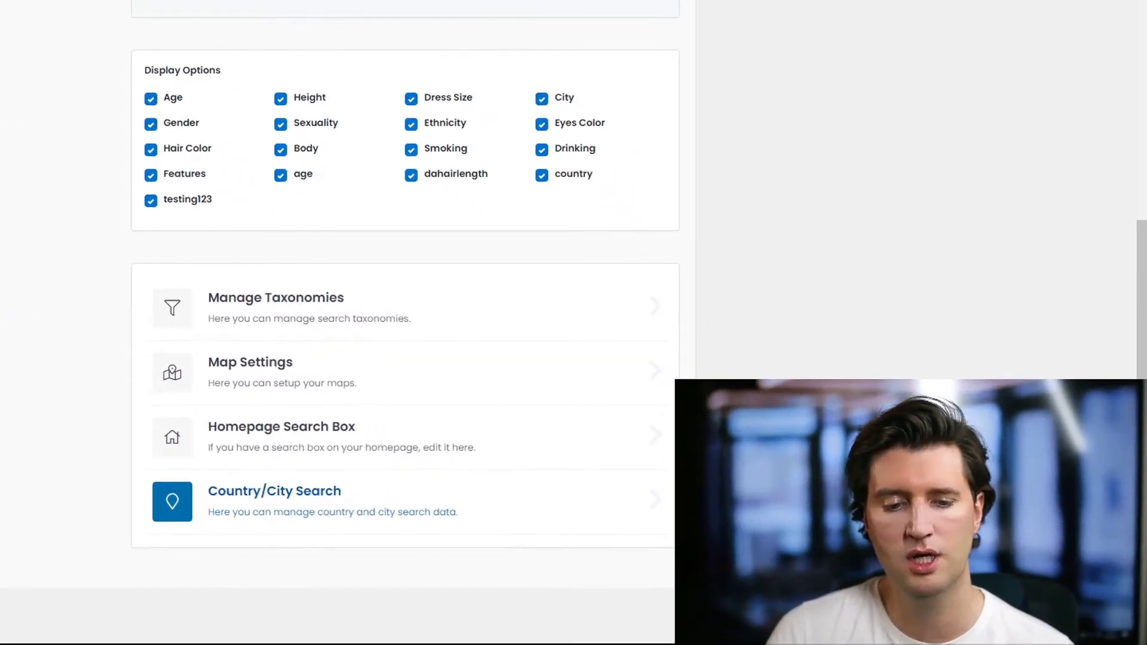
click(274, 491)
Select All Countries under Available Countries and look through the country choices for the bulk city import
click(472, 341)
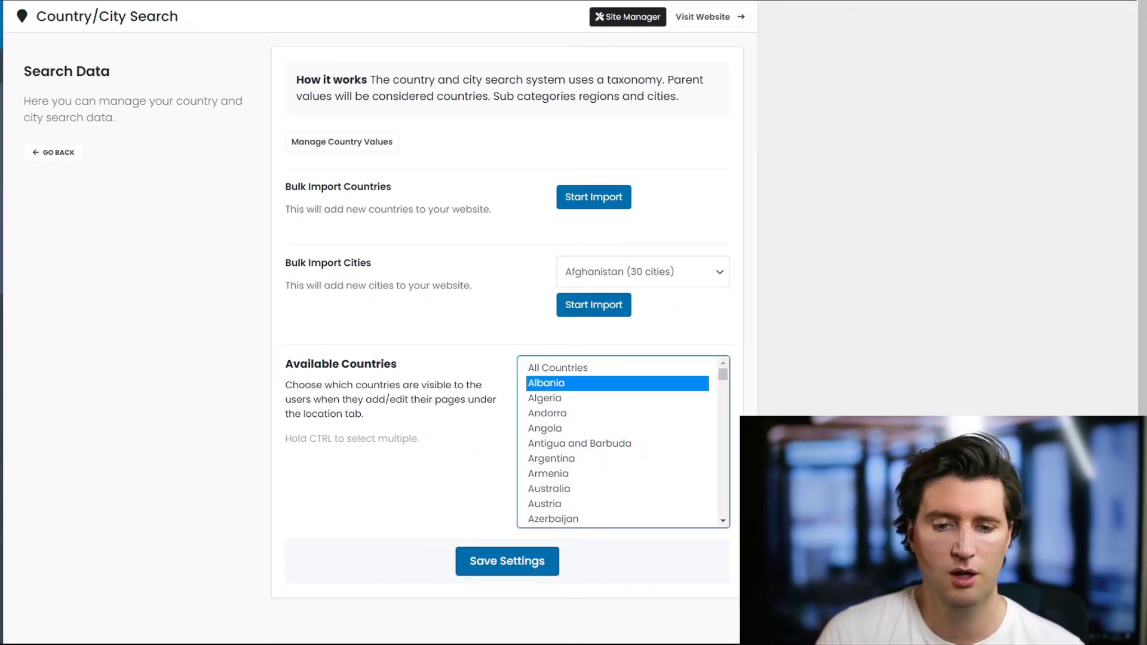
click(558, 368)
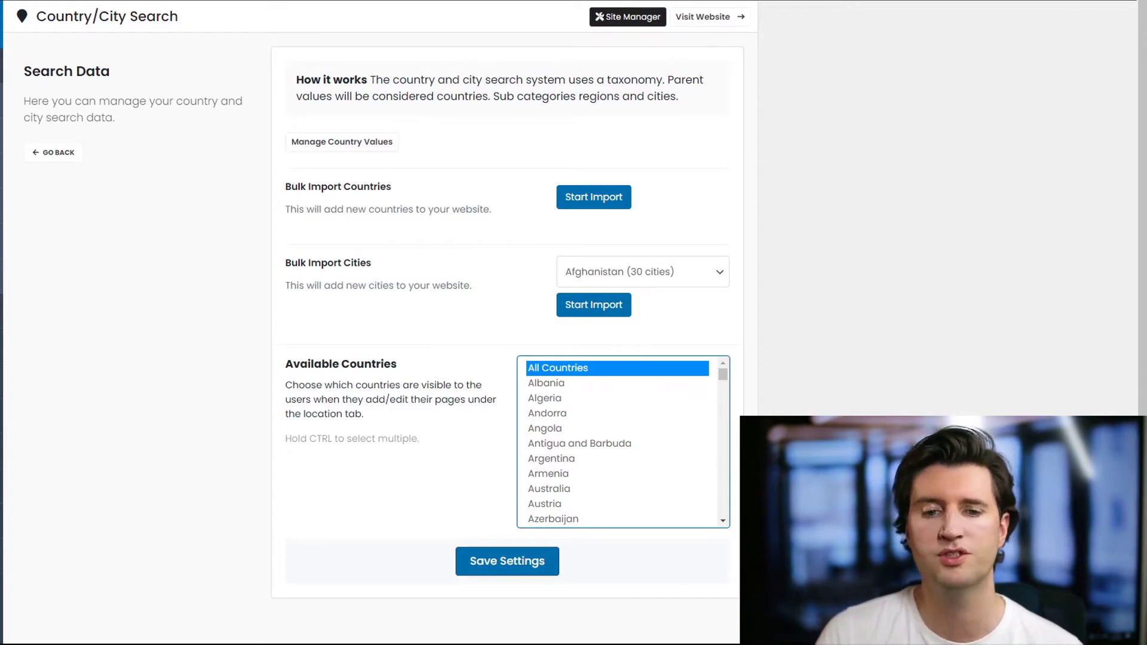
click(643, 272)
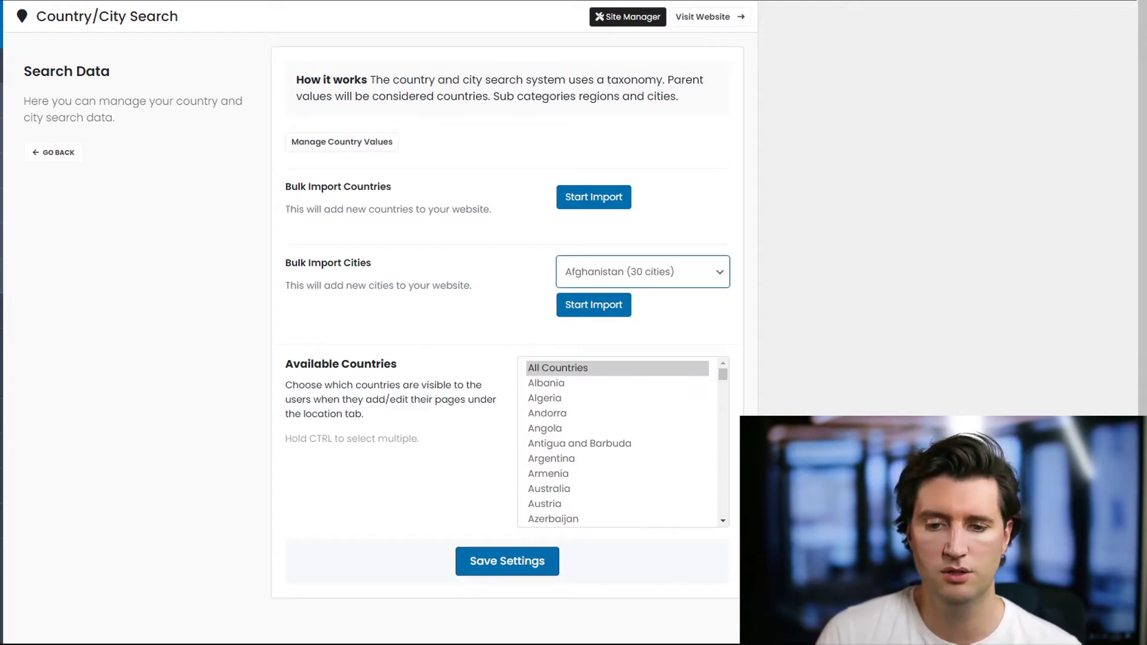
click(420, 317)
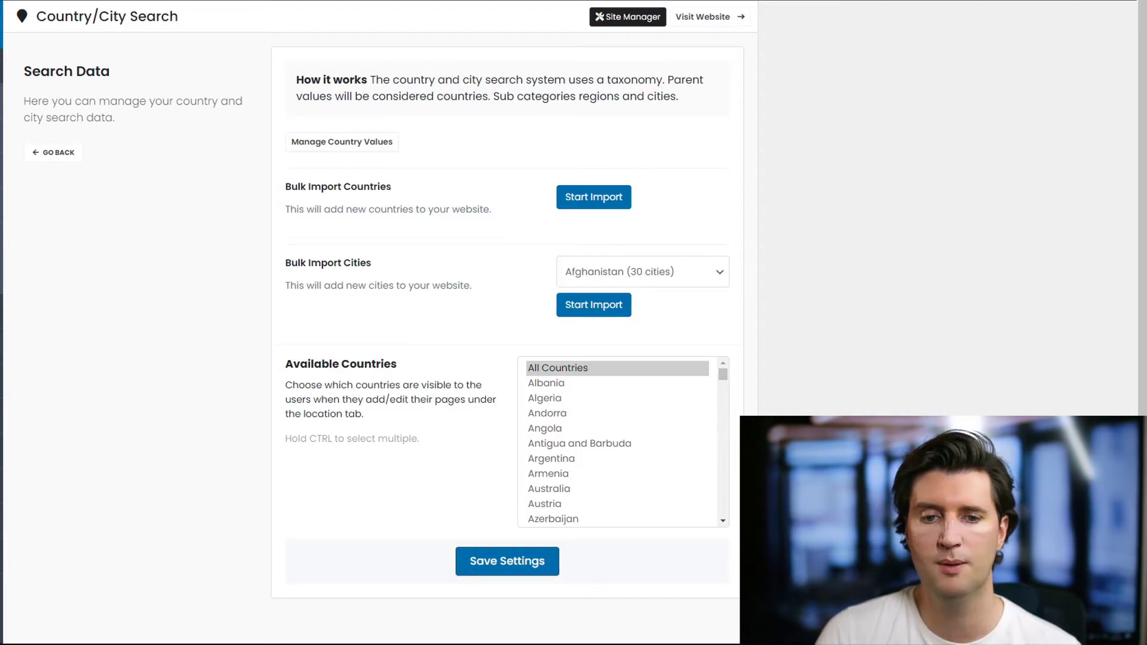
Bulk import the countries, confirm the import, and view the country taxonomy list
click(594, 197)
key(Return)
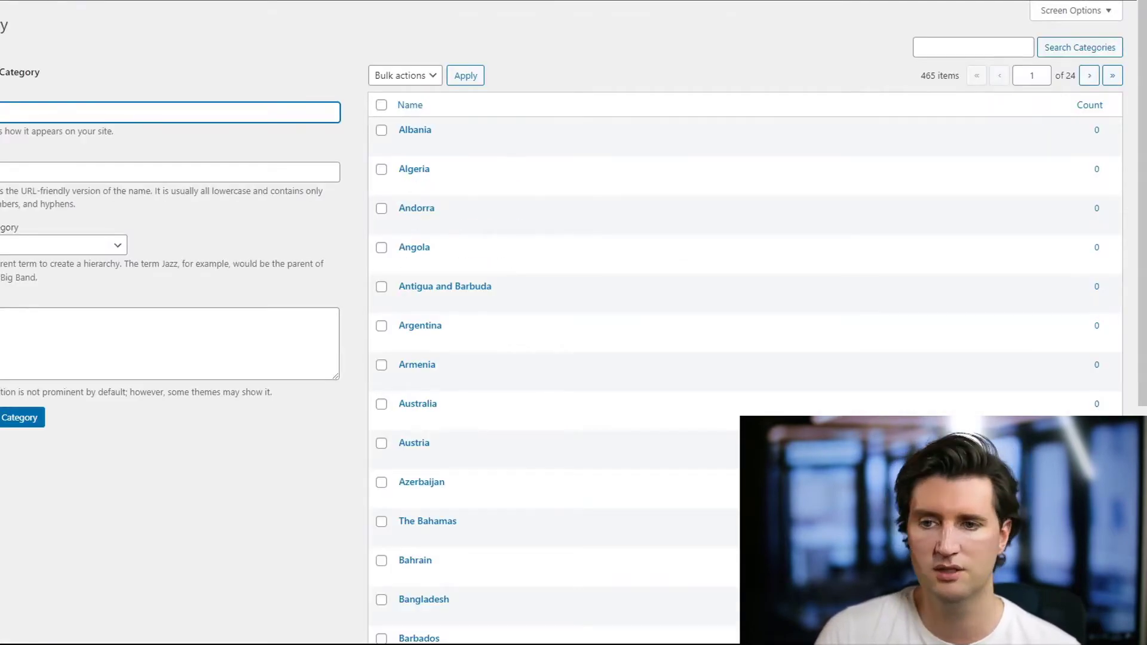
scroll(598, 299, up, 2)
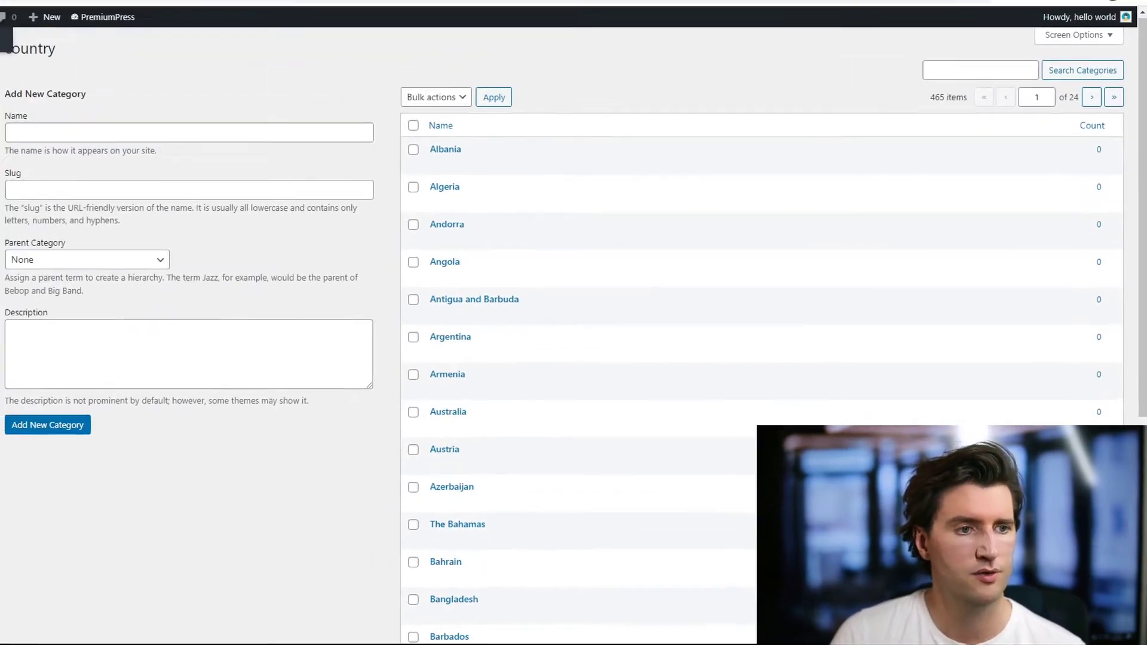
Open the site's front end in a new browser tab and bring up the location dialog of the Add Profile form
middle_click(45, 95)
click(191, 33)
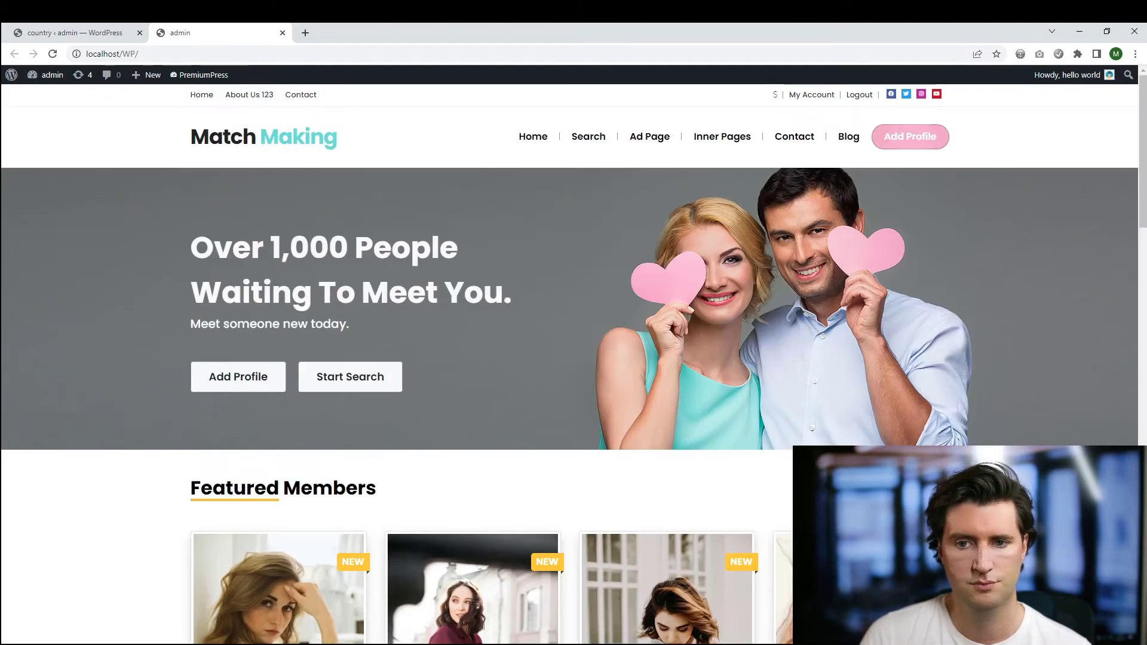
click(910, 137)
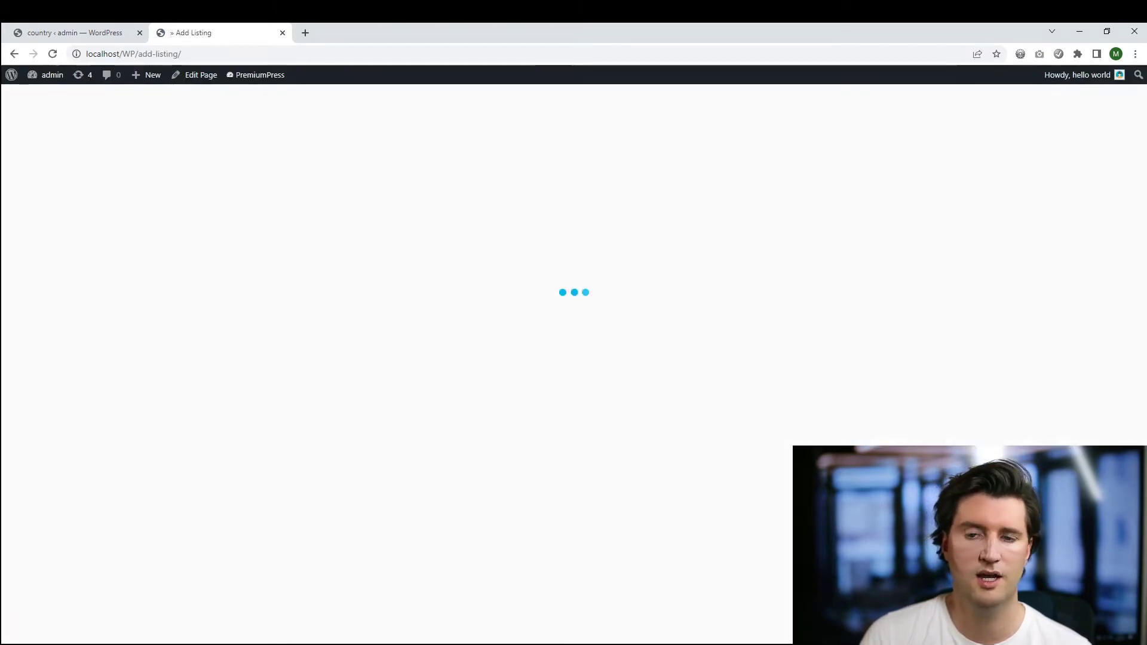
scroll(570, 365, down, 2)
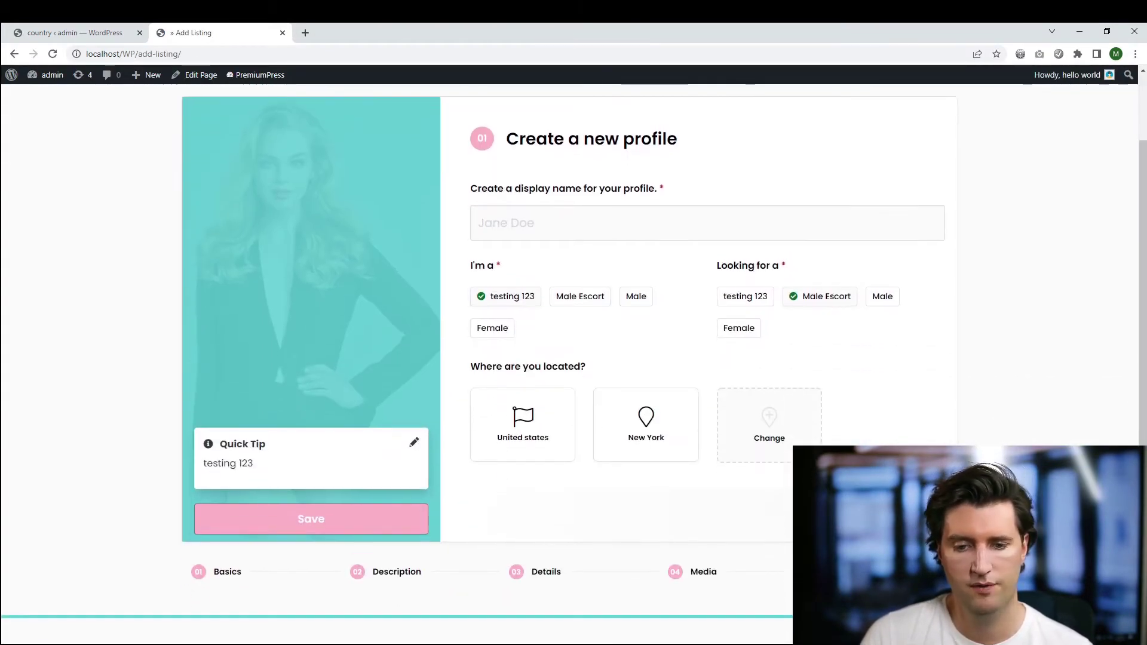
click(770, 424)
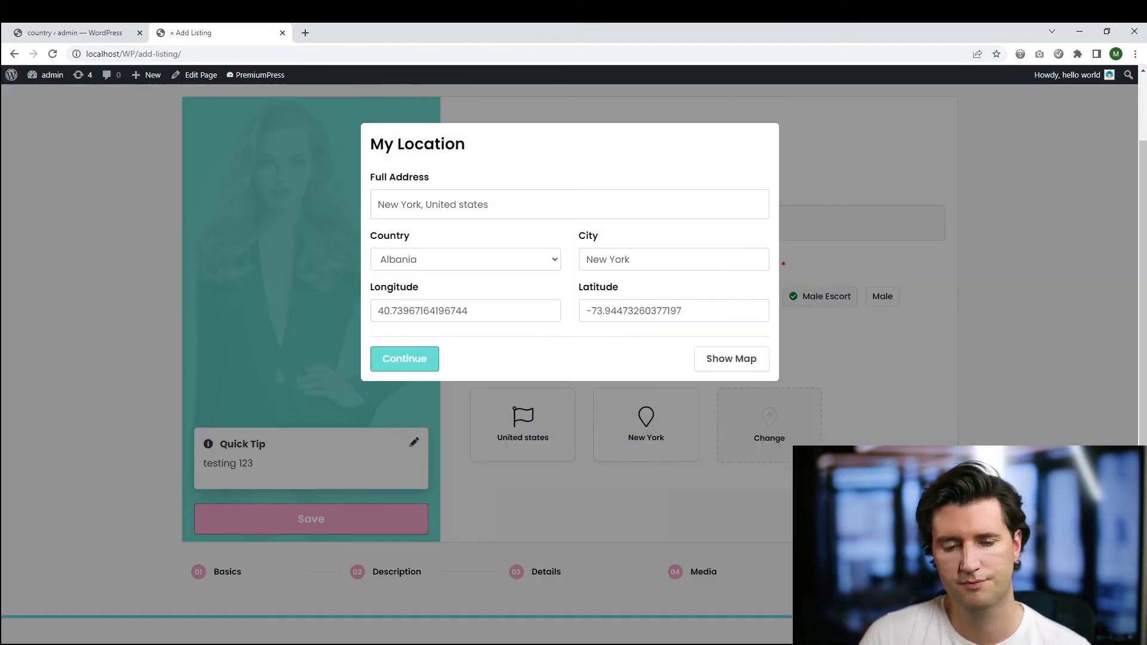
Test the Country field of the My Location dialog with Algeria and United Kingdom, and close the dialog without continuing
click(463, 259)
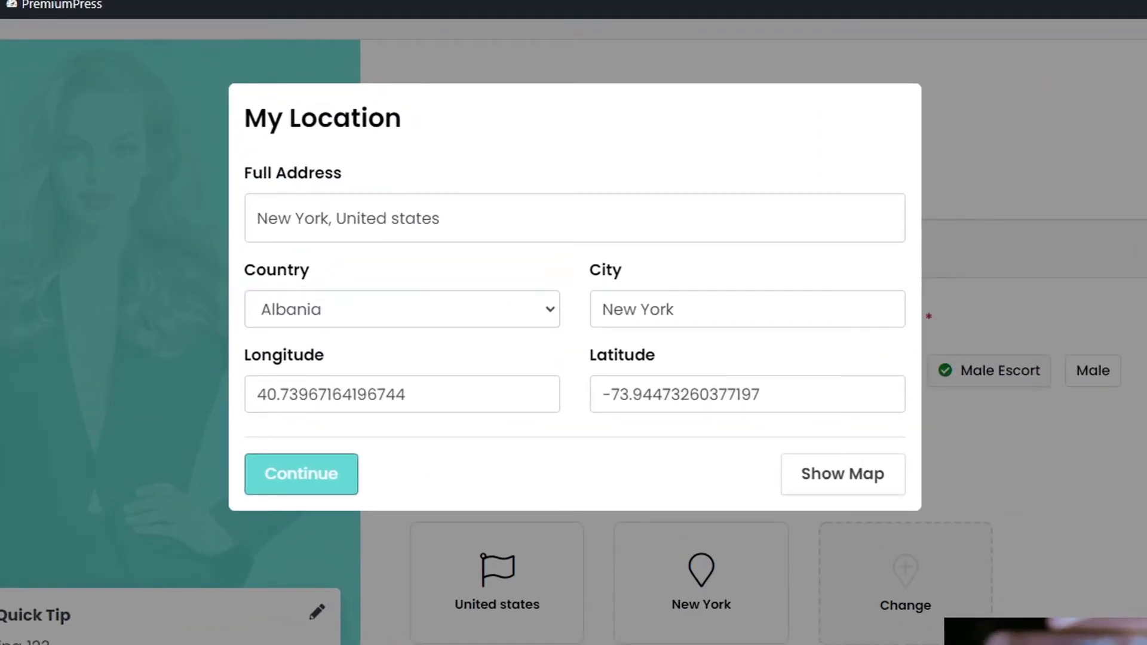
click(402, 309)
click(402, 310)
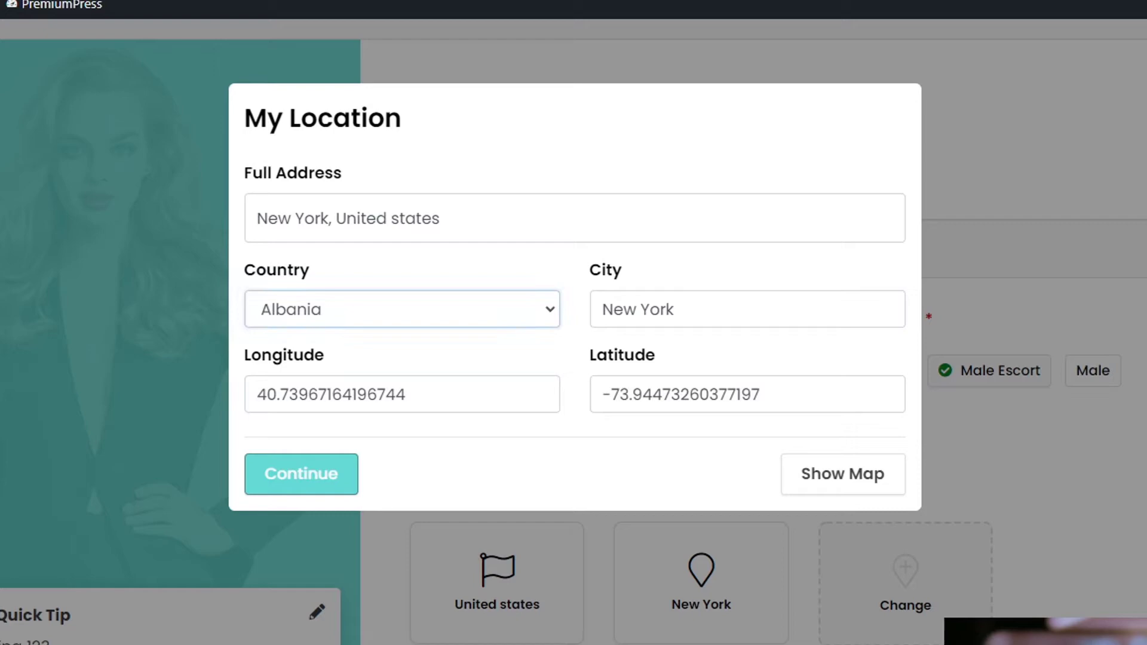
key(Down)
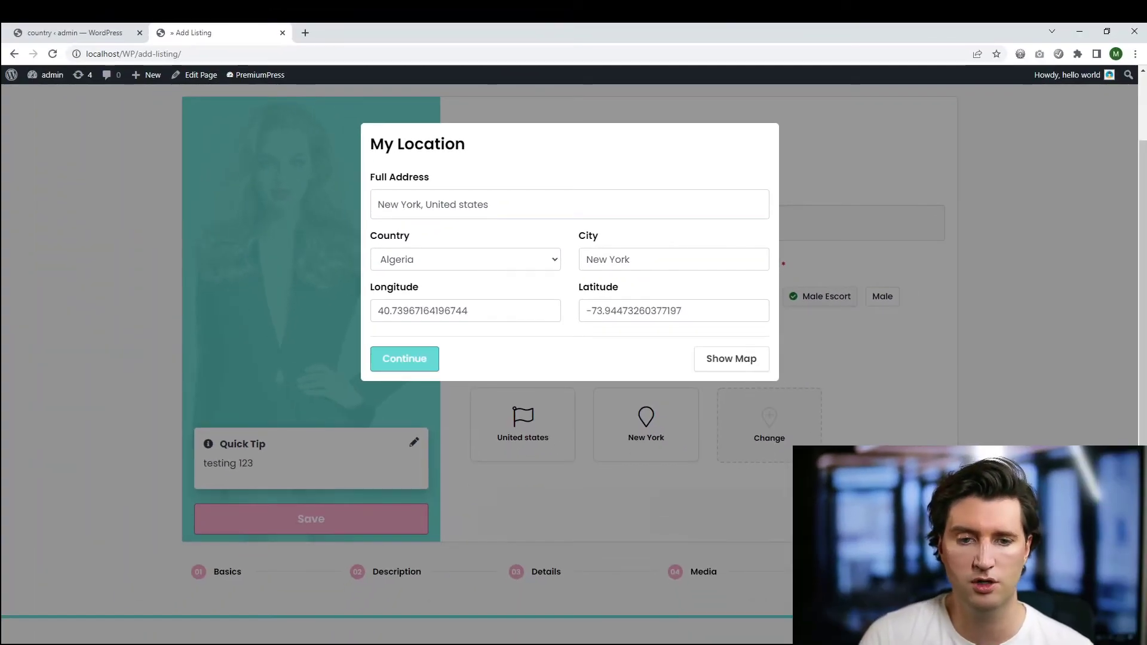
click(466, 259)
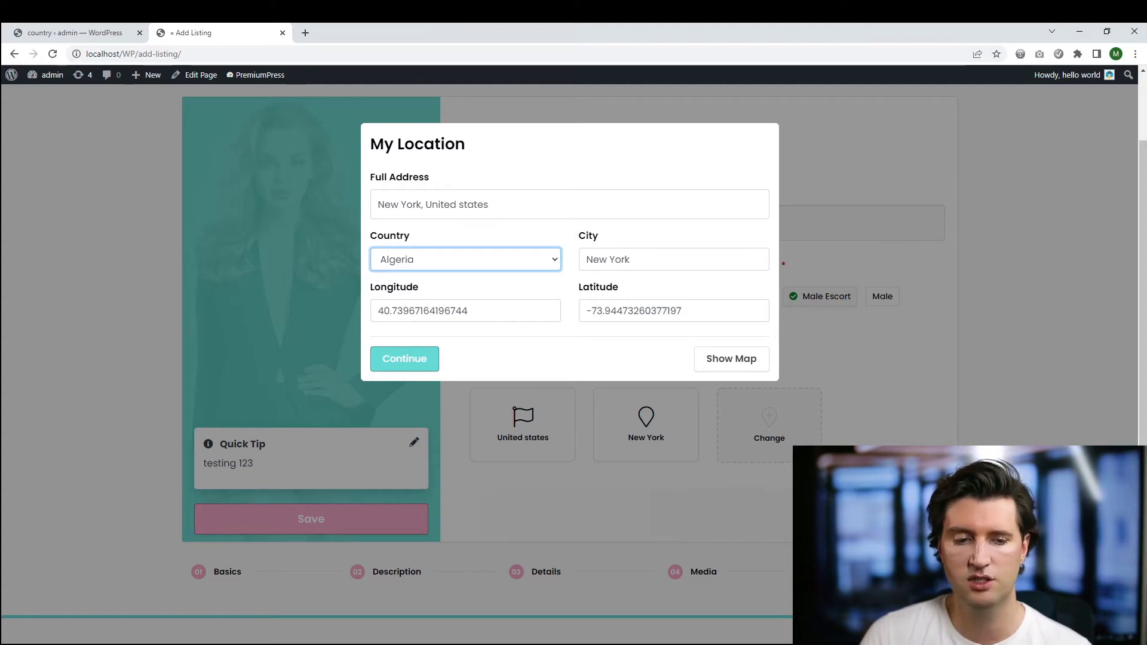
key(u)
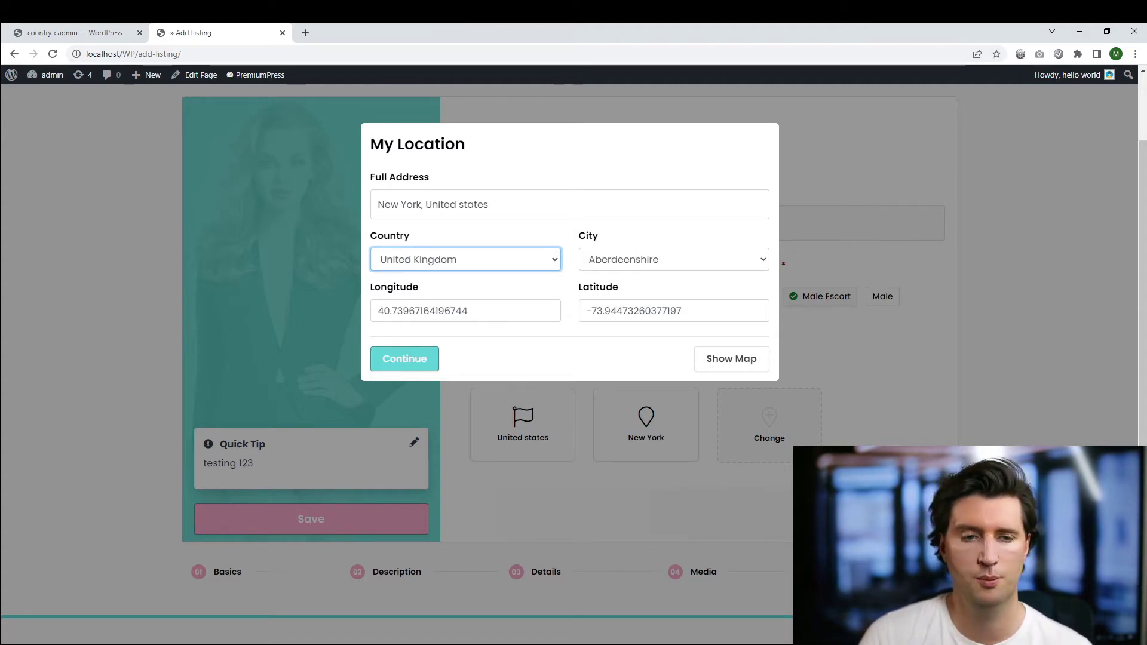
key(Escape)
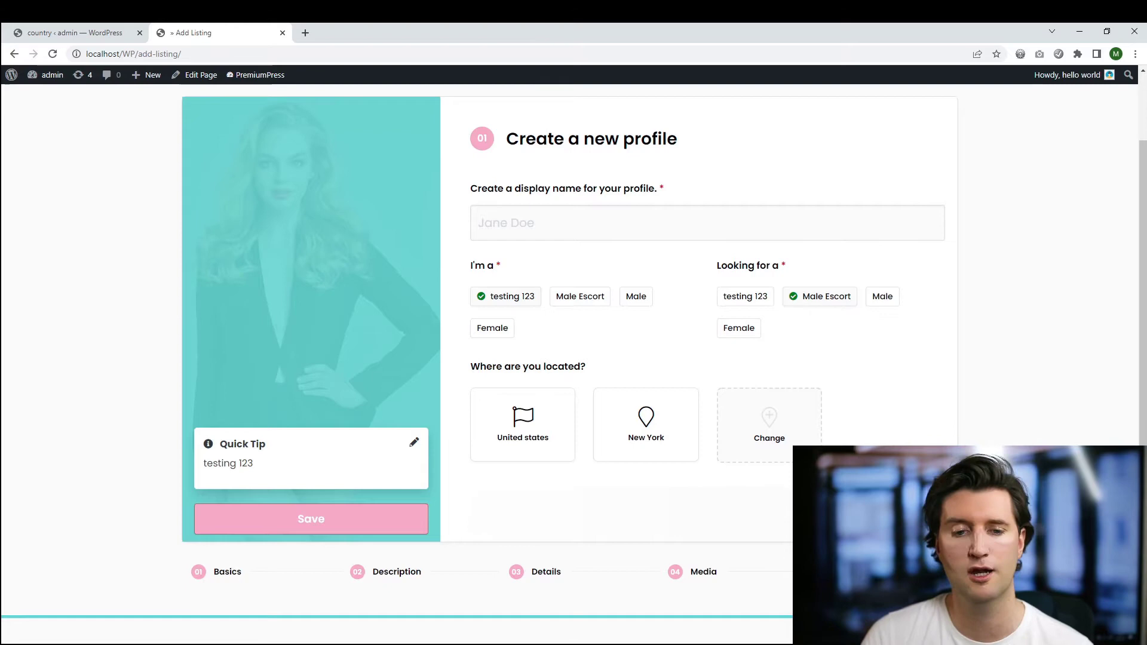
Return to the Country/City Search settings and bulk import the United Kingdom cities, confirming the import
click(120, 33)
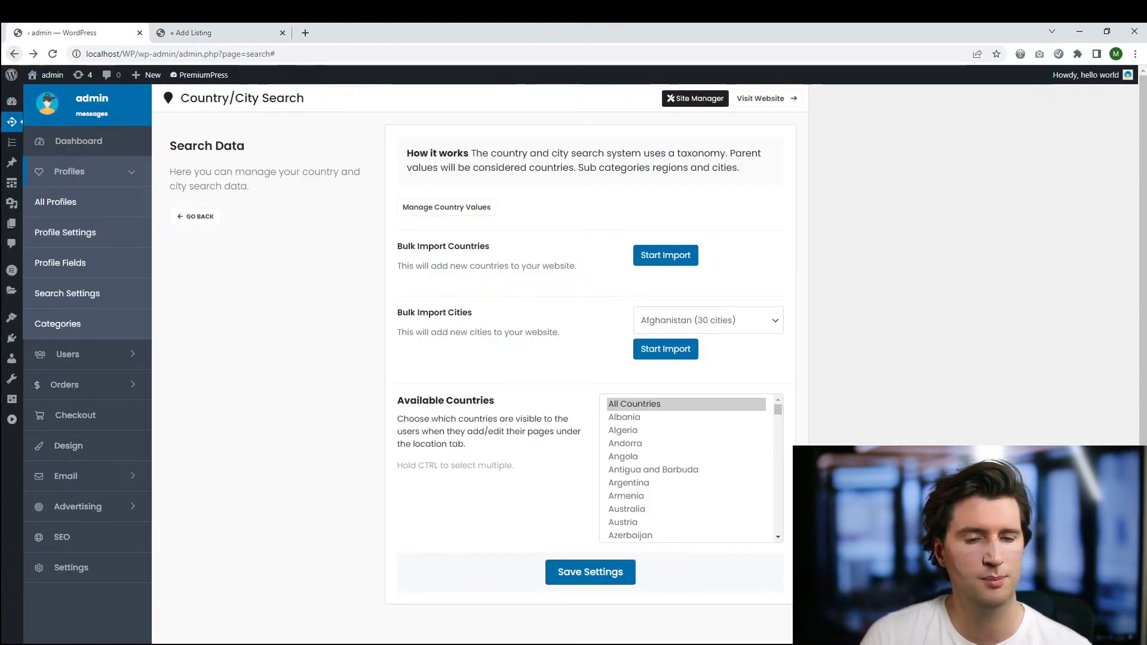
scroll(586, 358, down, 2)
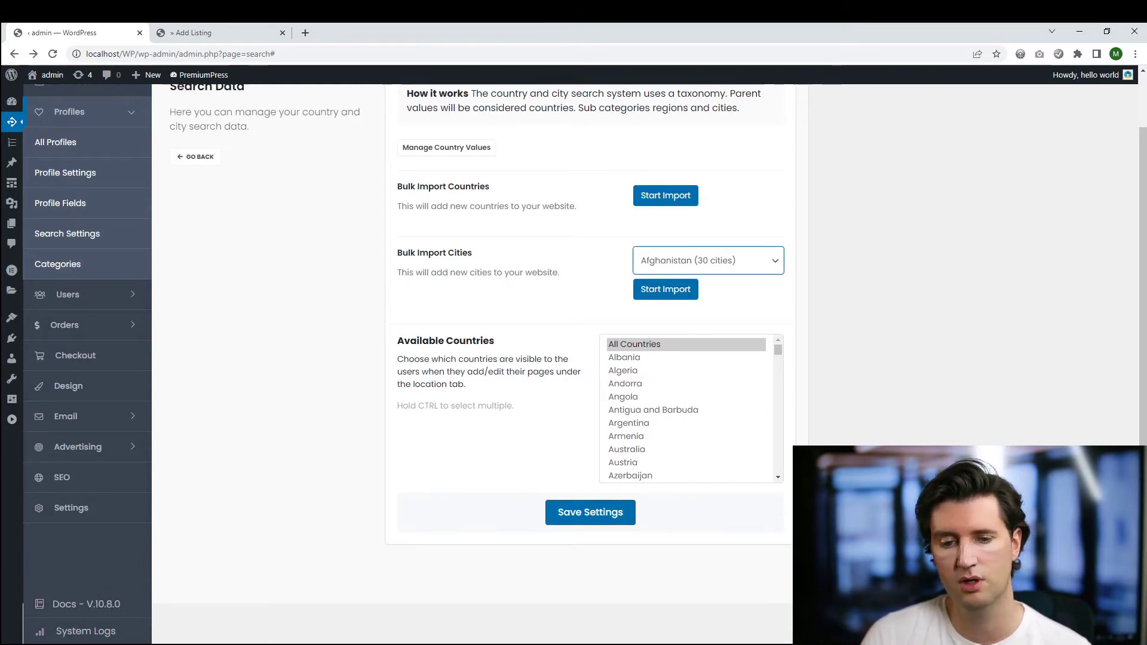
click(708, 260)
click(666, 289)
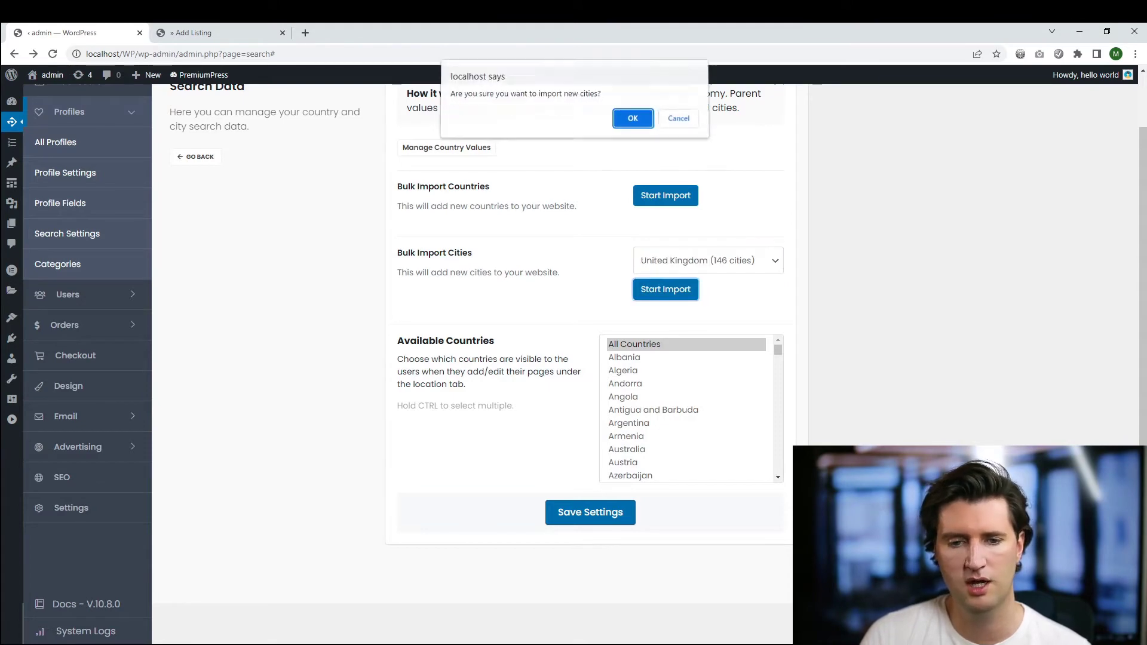
click(634, 118)
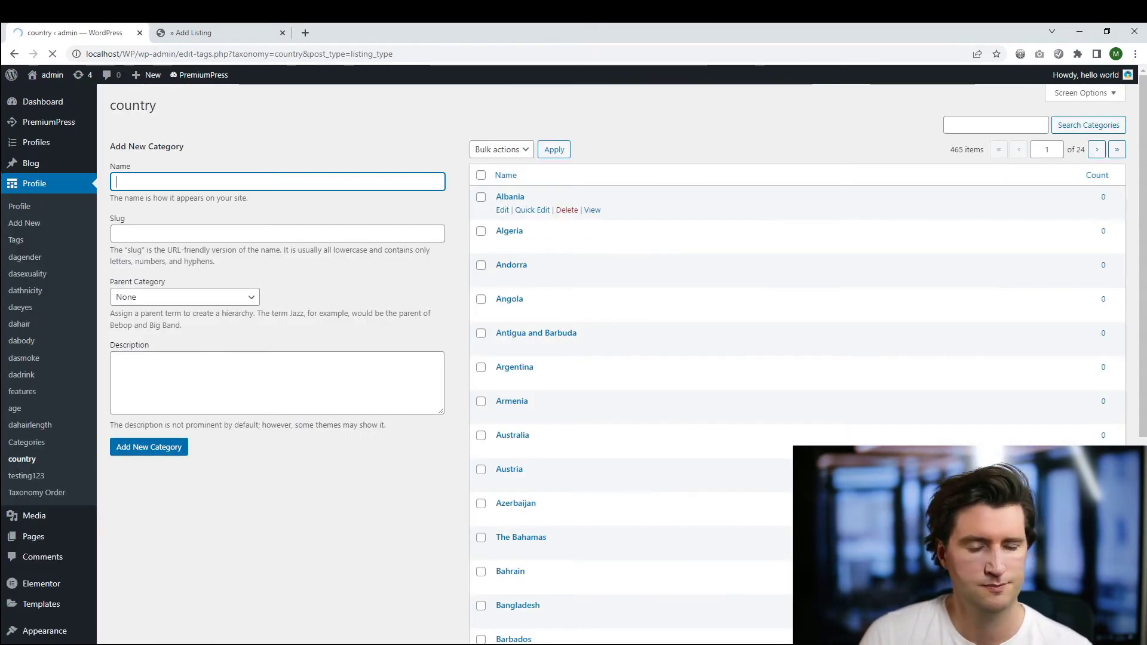
Reload the Add Listing page on the front end and bring up the My Location dialog
key(ctrl+Tab)
key(F5)
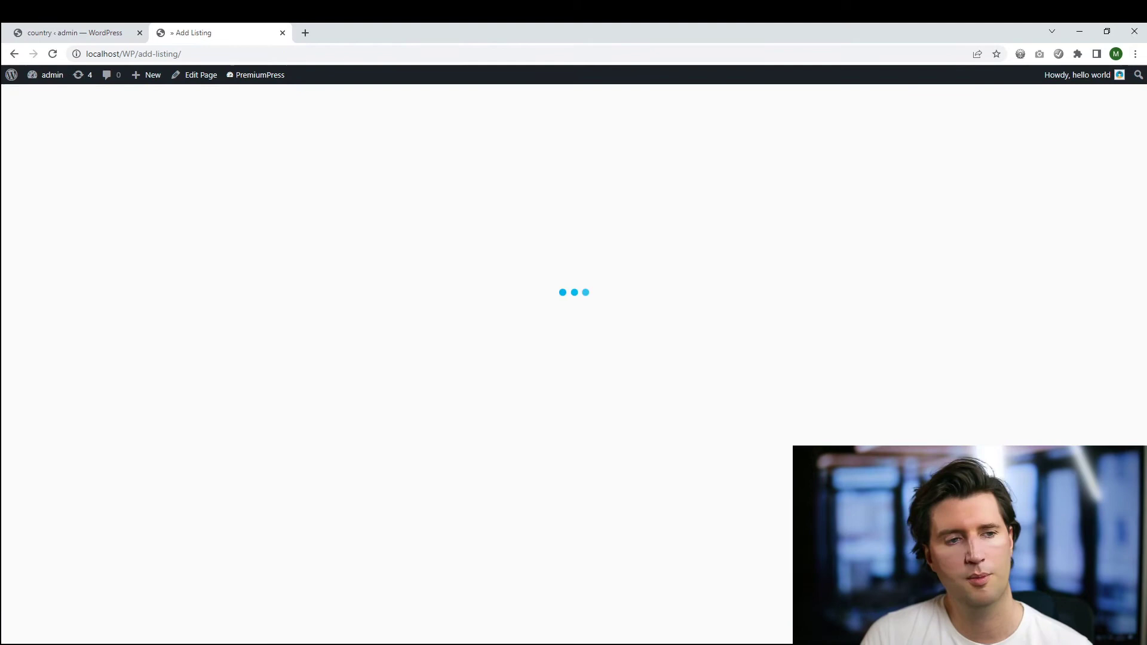
scroll(570, 364, down, 1)
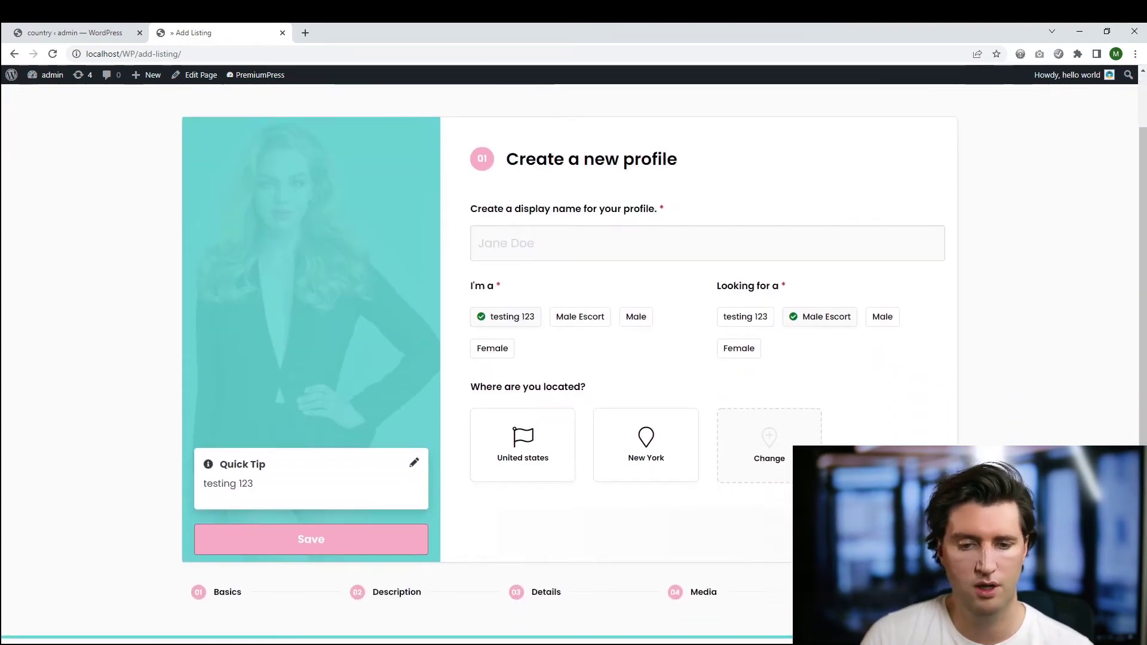
click(768, 445)
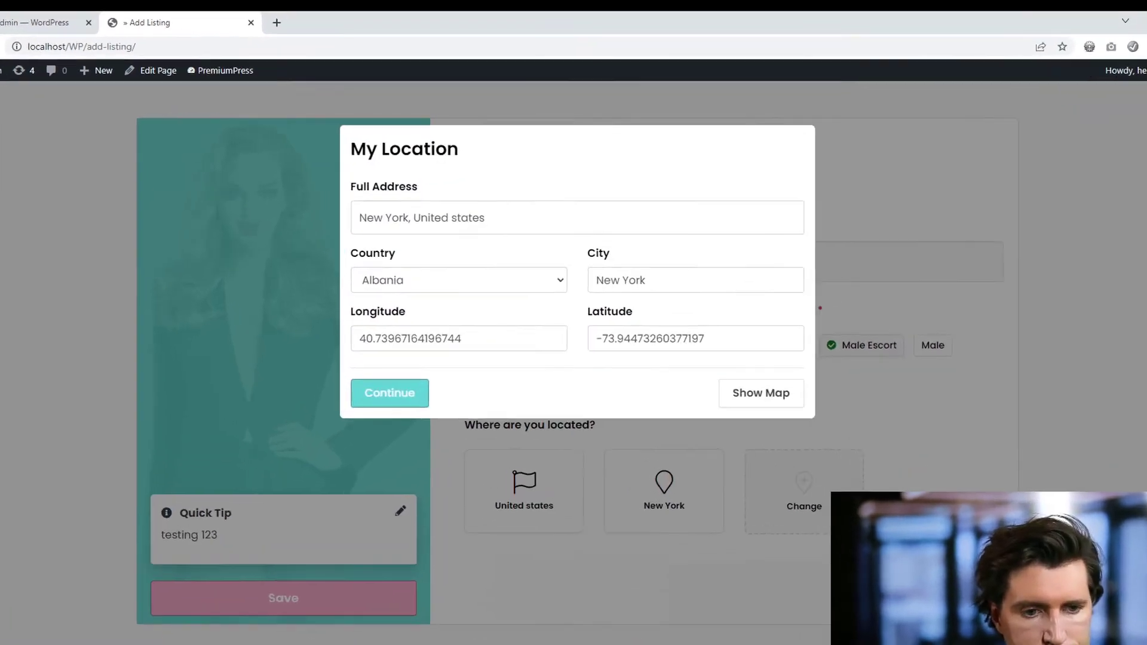
Choose United Kingdom as the country in the My Location dialog and check the choices offered for City
click(466, 259)
key(u)
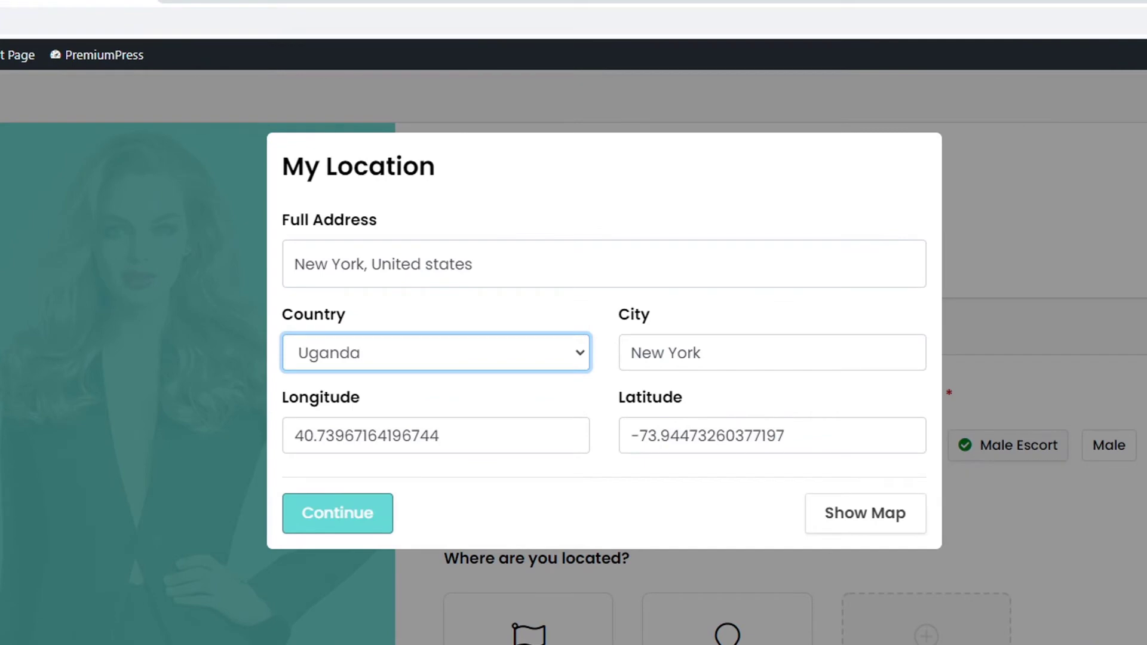
key(u)
key(u)
key(u)
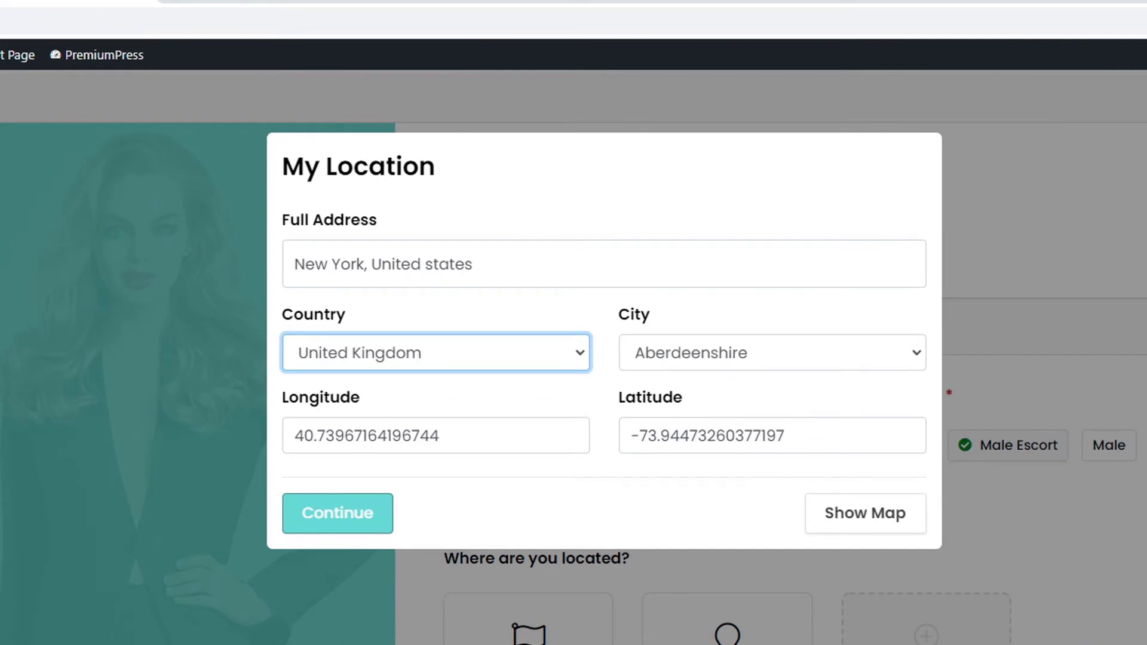
key(Tab)
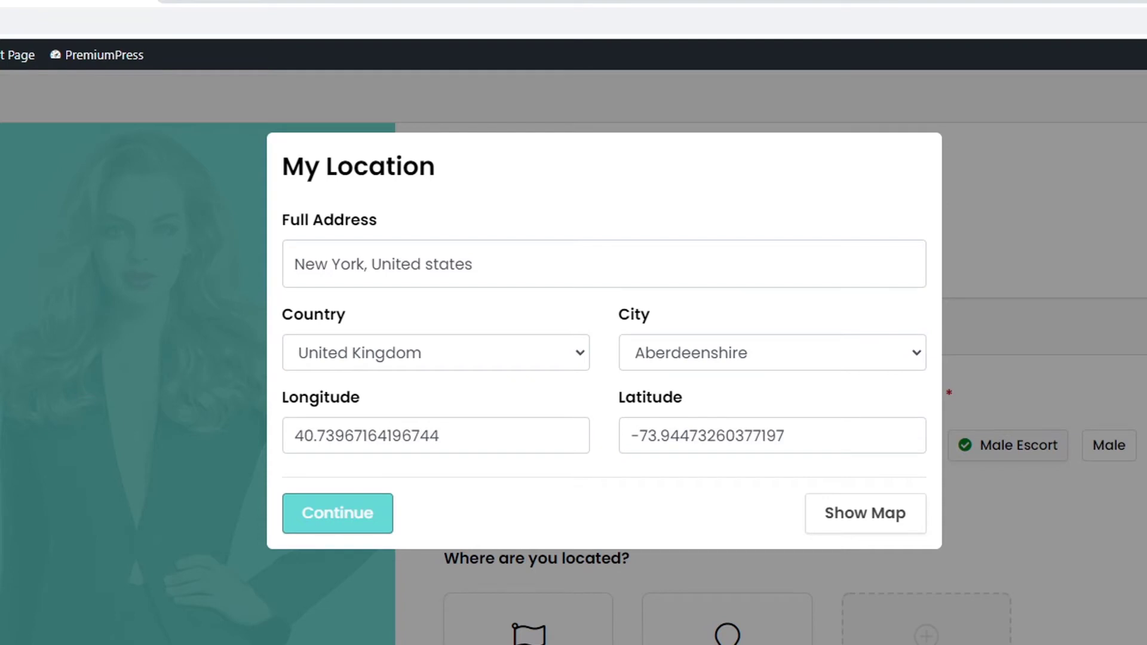
click(772, 353)
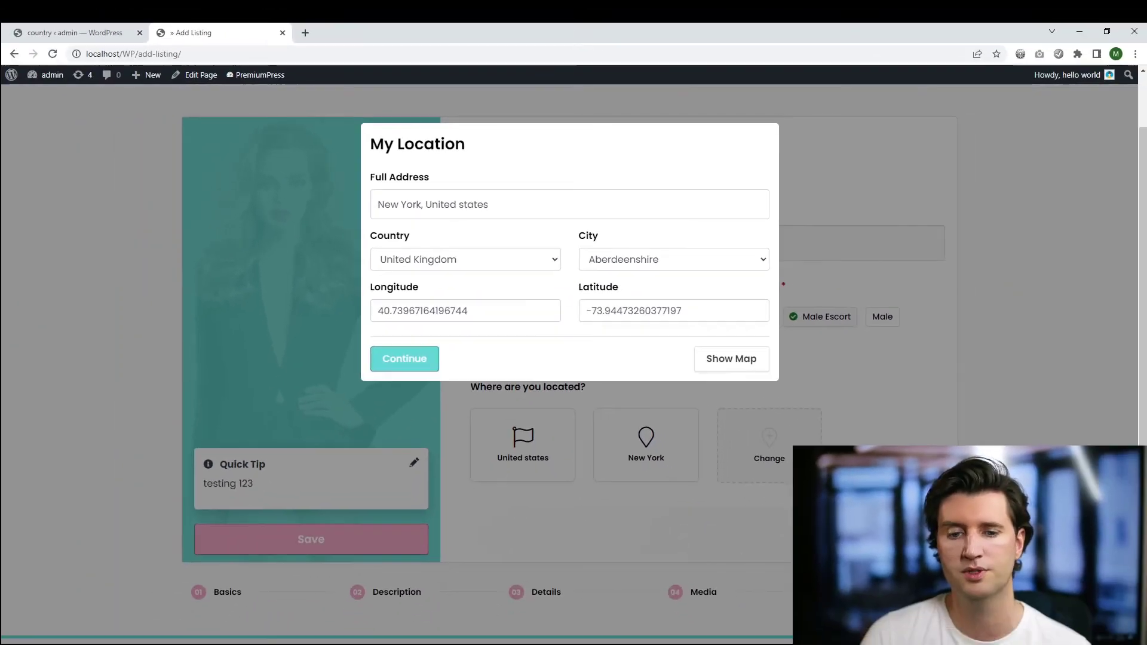
Show the map in the My Location dialog, hide it again, and close the dialog with Continue
click(865, 513)
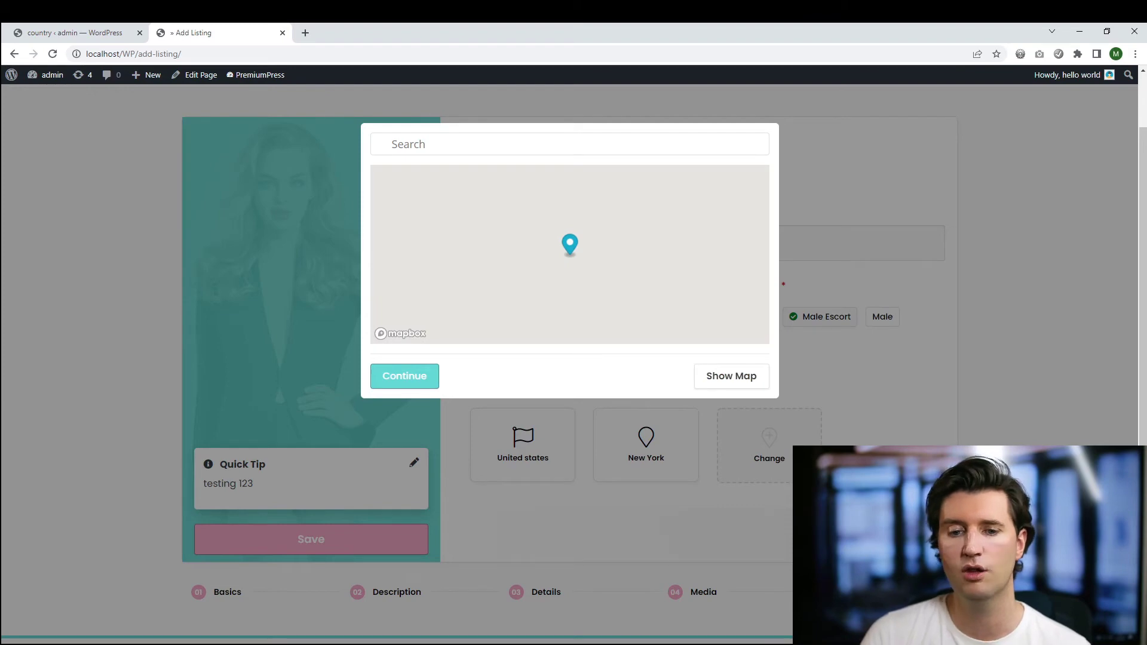
click(731, 375)
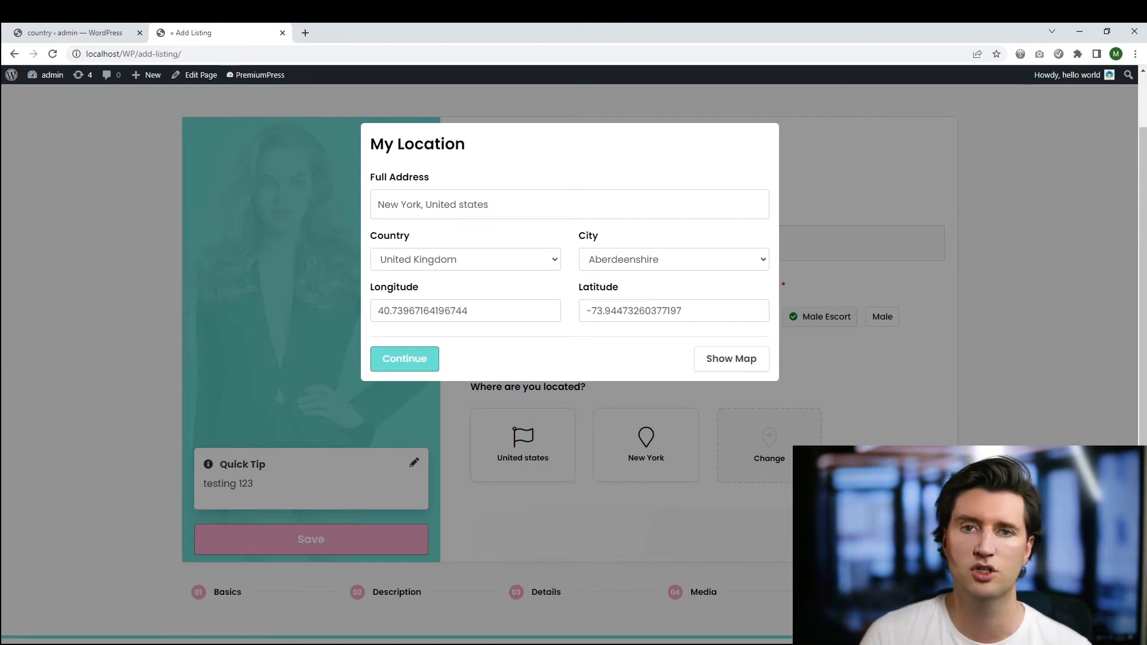
click(404, 359)
scroll(569, 364, up, 1)
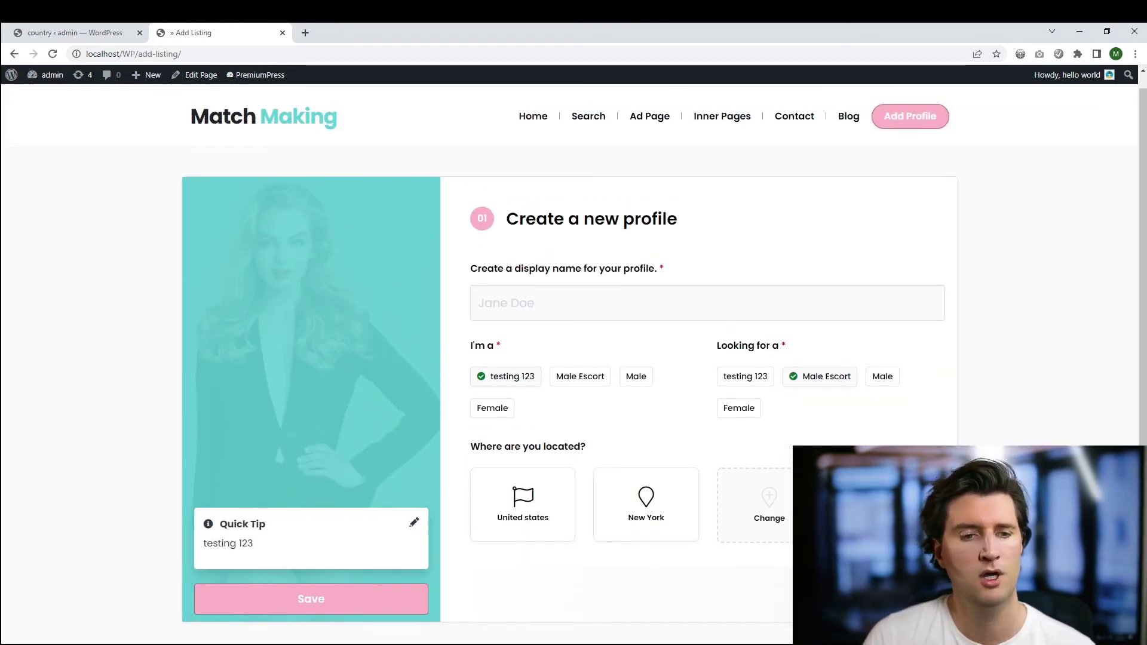
Return to the WordPress admin and open the Country/City Search section of the PremiumPress search settings
click(106, 33)
key(ctrl+Page_Down)
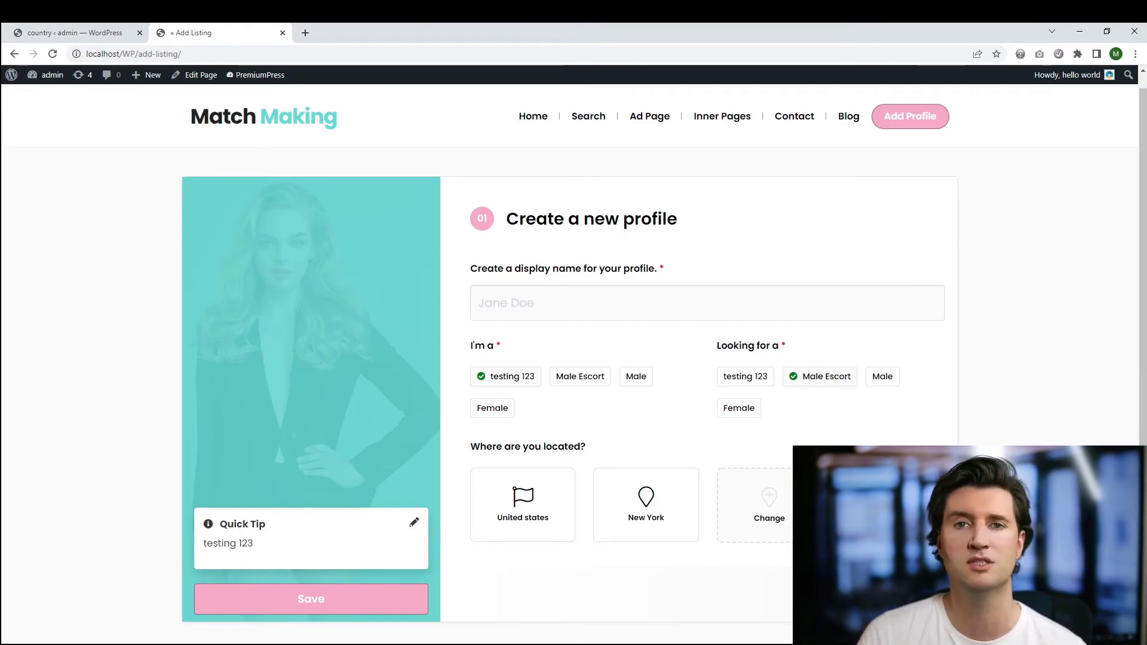
key(ctrl+Page_Up)
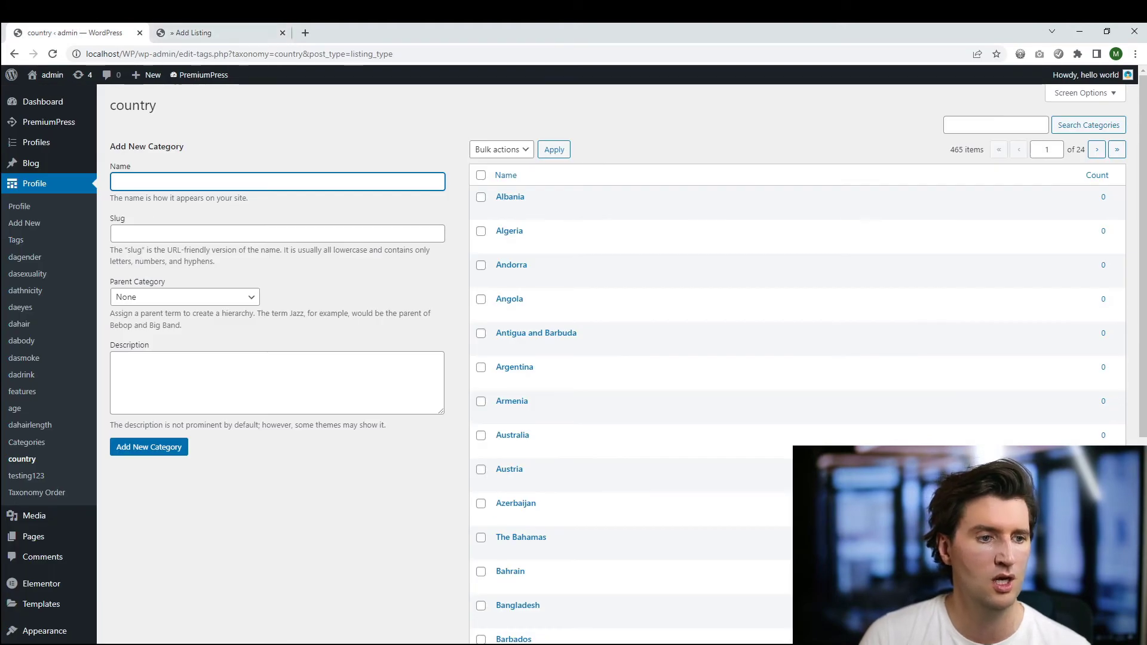
click(48, 122)
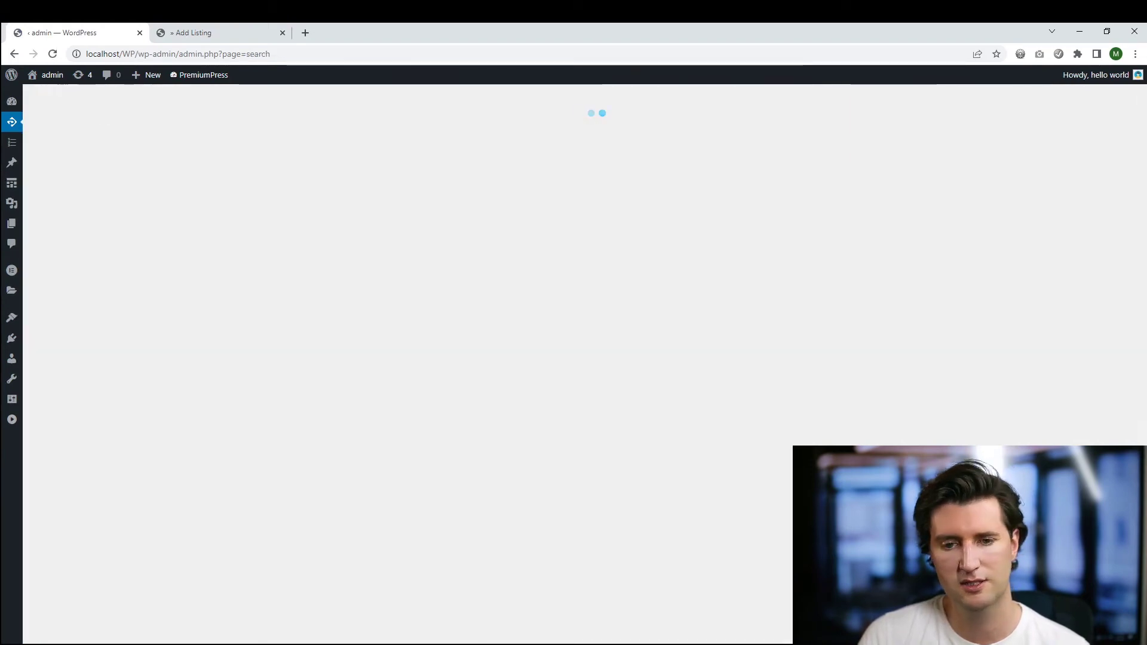
scroll(585, 359, down, 8)
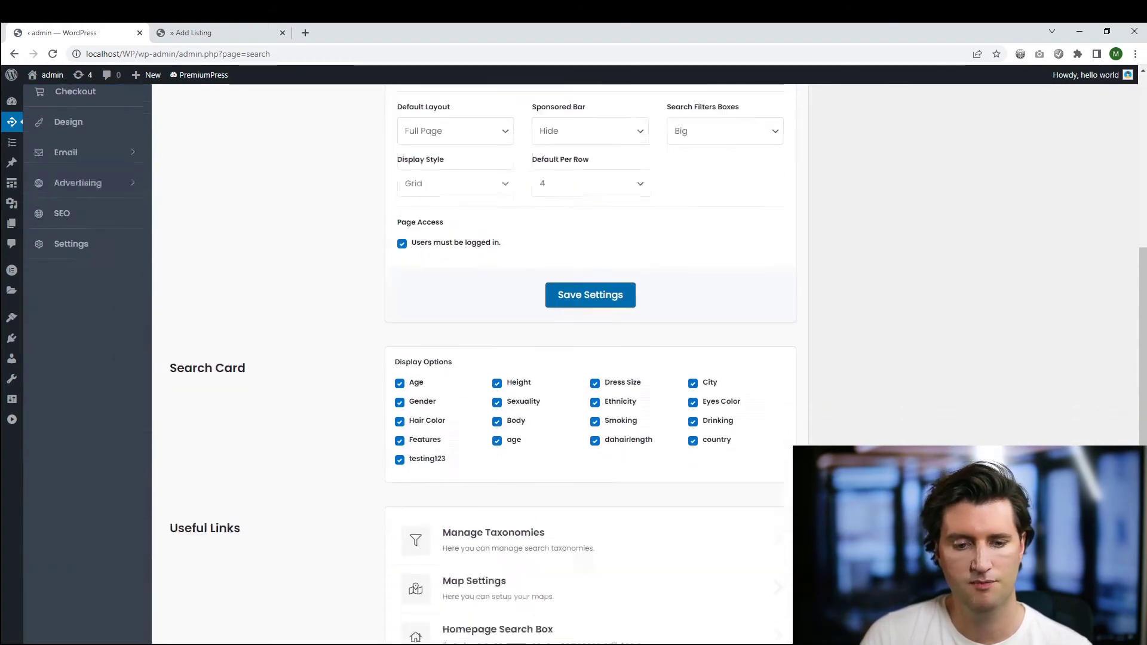
click(657, 526)
scroll(657, 514, down, 2)
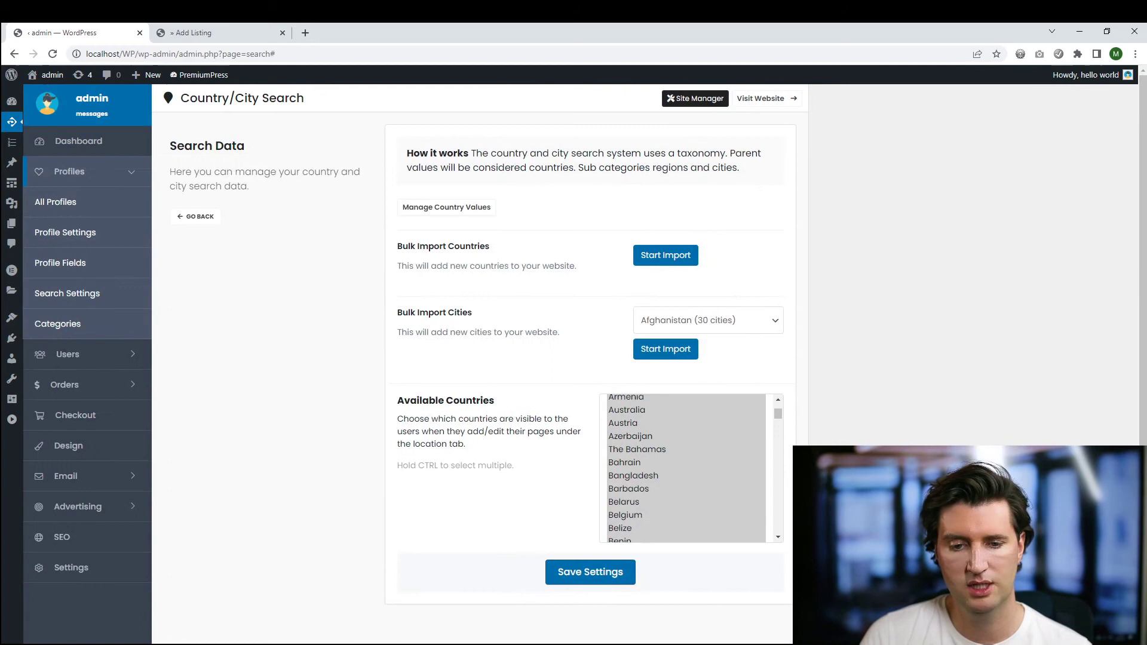
Restrict Available Countries to United Kingdom only and save the settings
scroll(657, 477, up, 1)
scroll(537, 442, down, 1)
scroll(669, 407, up, 2)
click(643, 403)
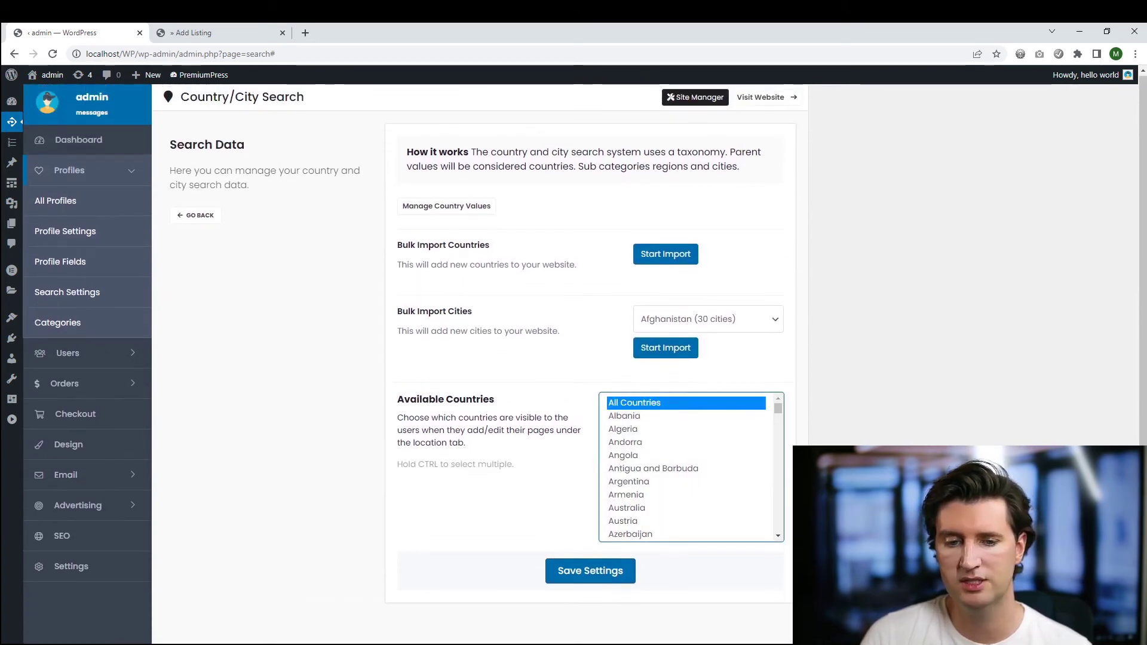
scroll(526, 430, down, 1)
click(624, 369)
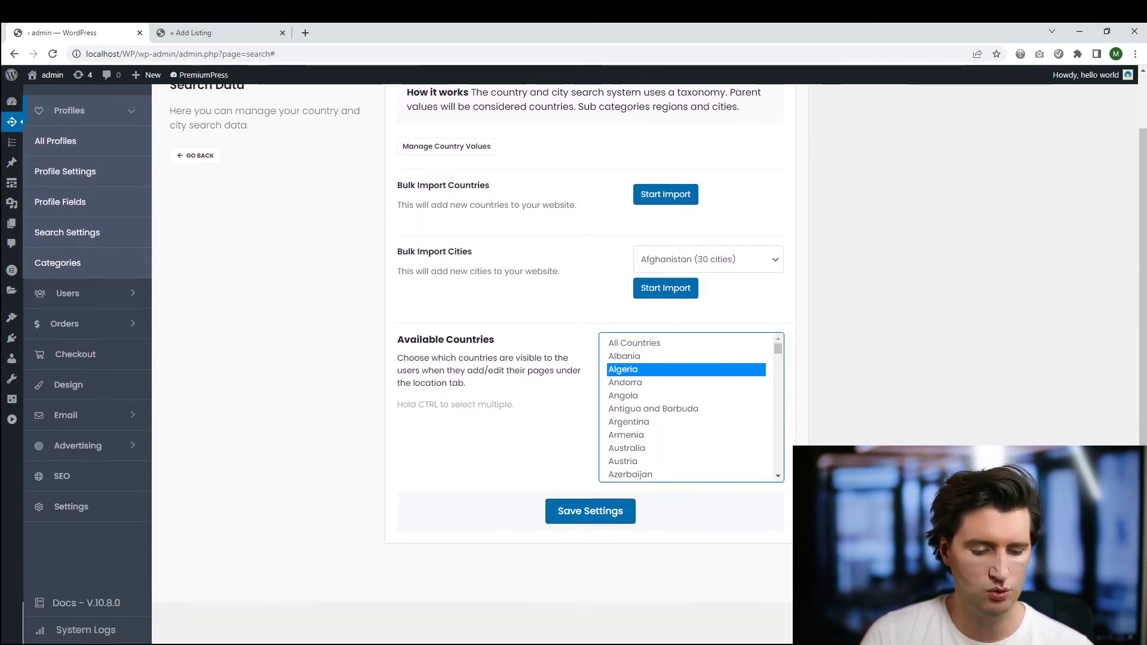
key(u)
scroll(657, 406, down, 1)
click(642, 455)
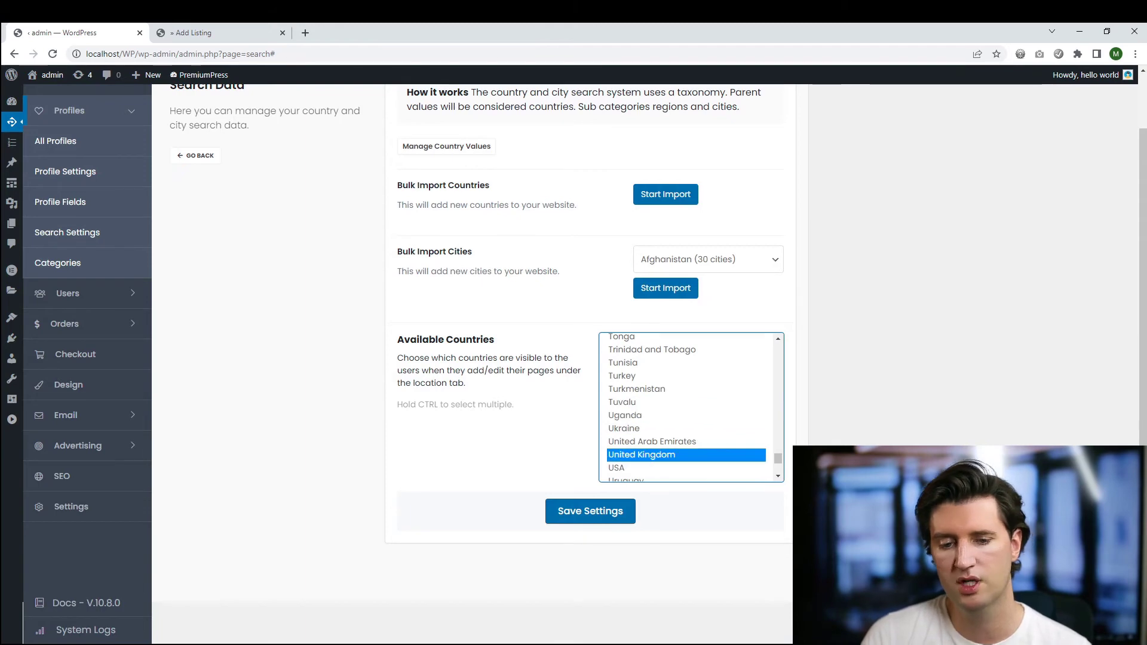
click(590, 512)
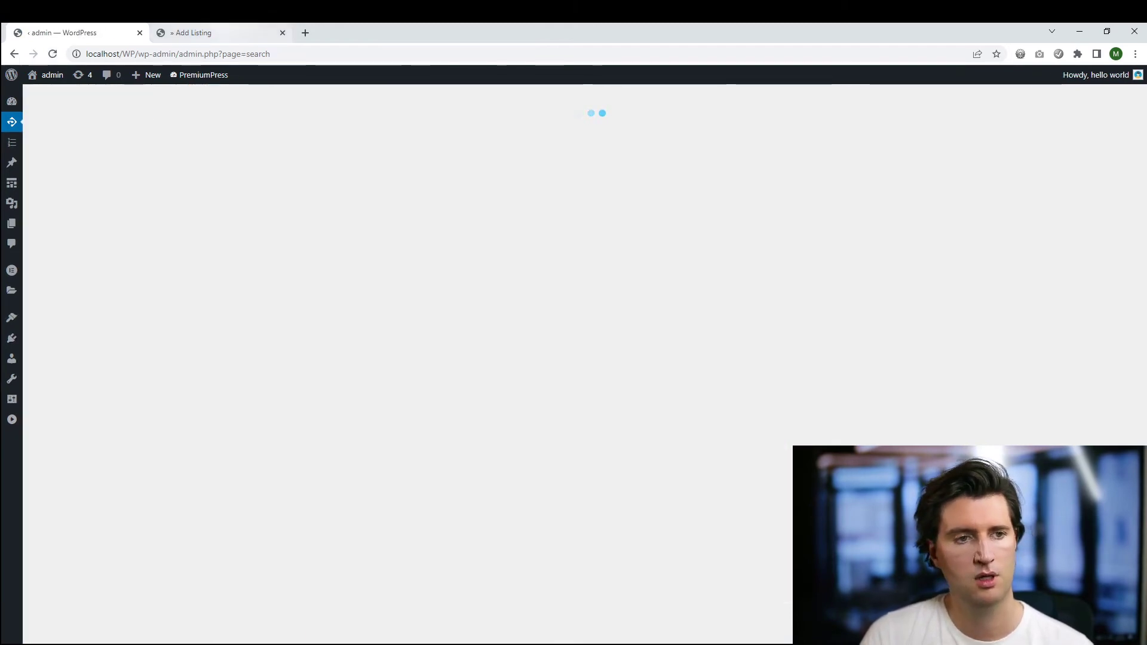
Reload the Add Listing page, check the Country and City choices in the My Location dialog, and close it with Continue
click(229, 33)
key(F5)
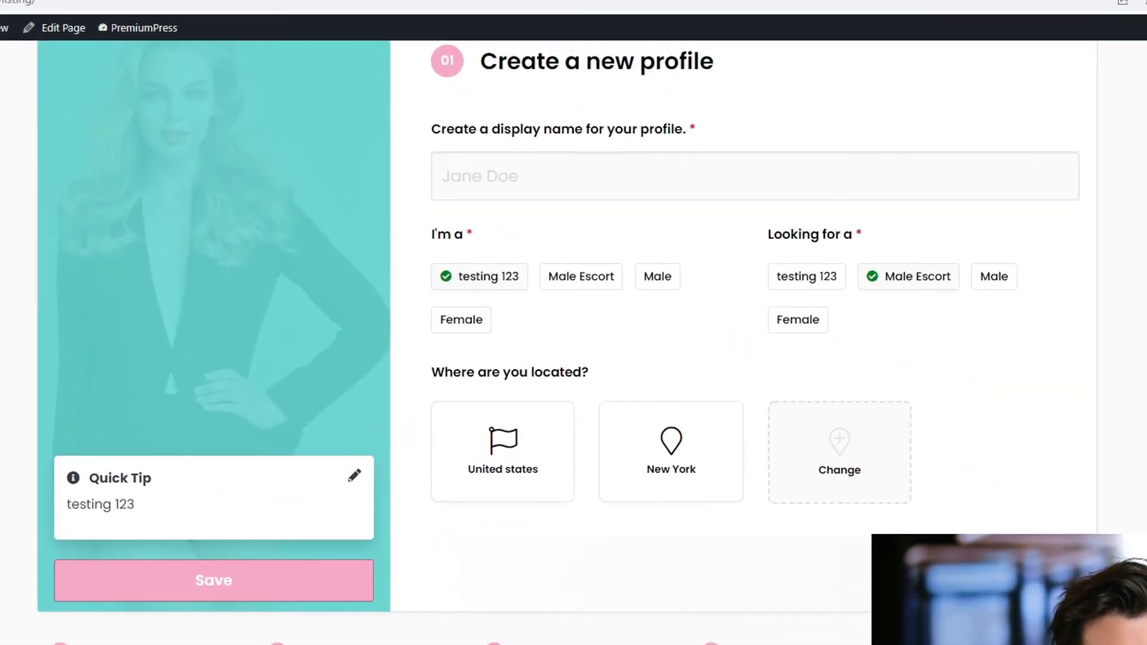
click(840, 452)
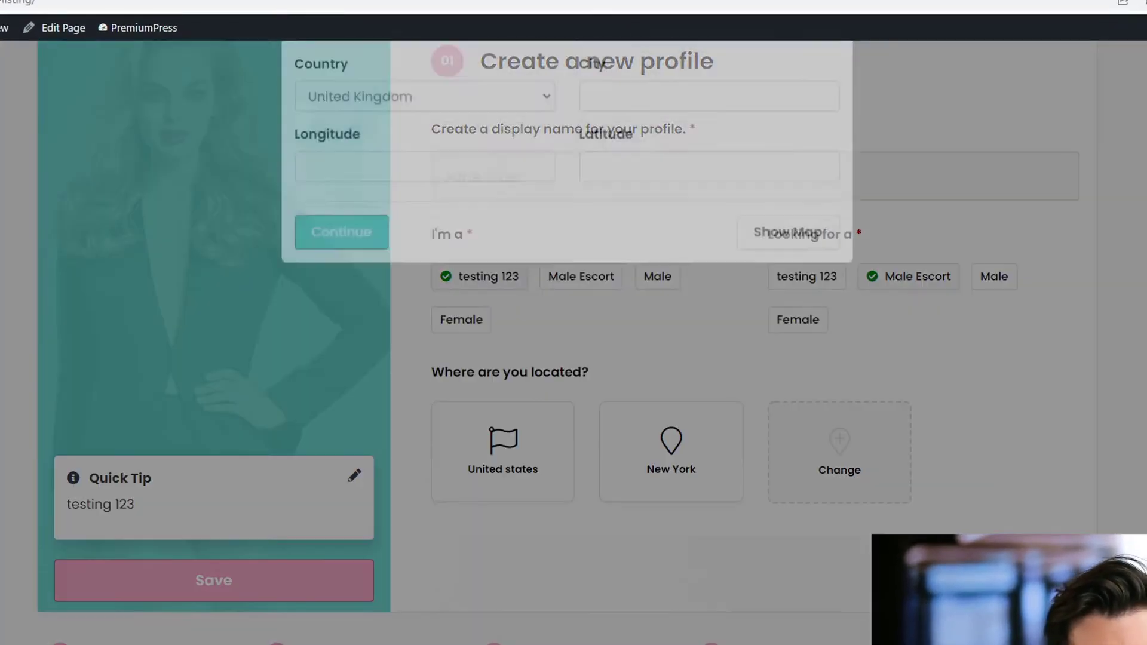
click(425, 279)
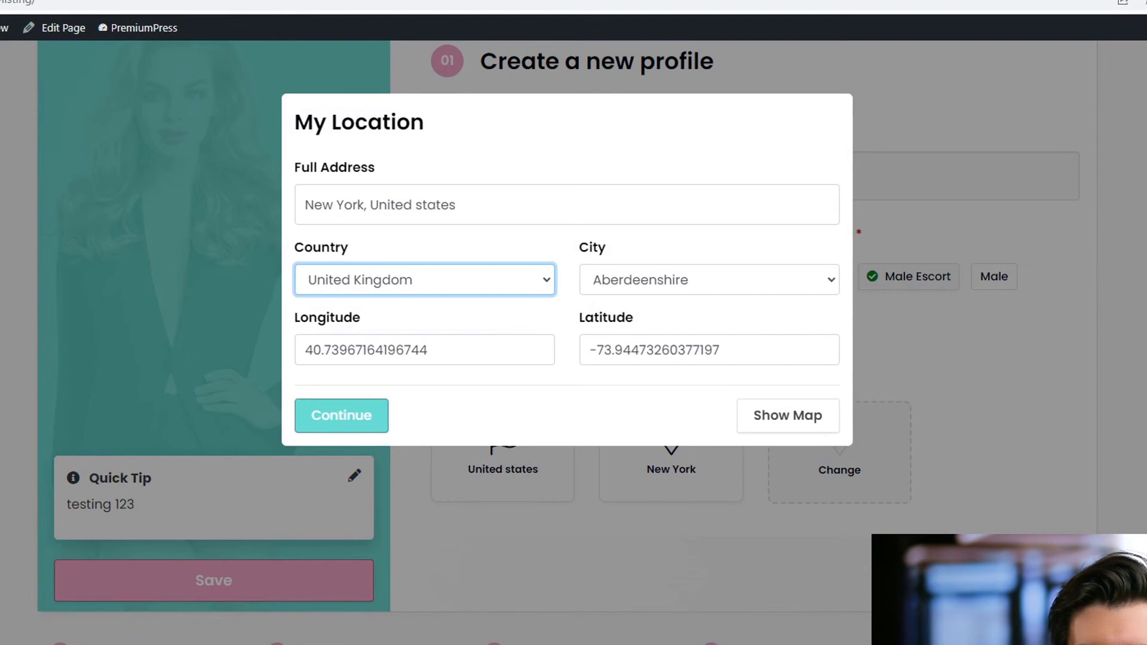
click(709, 279)
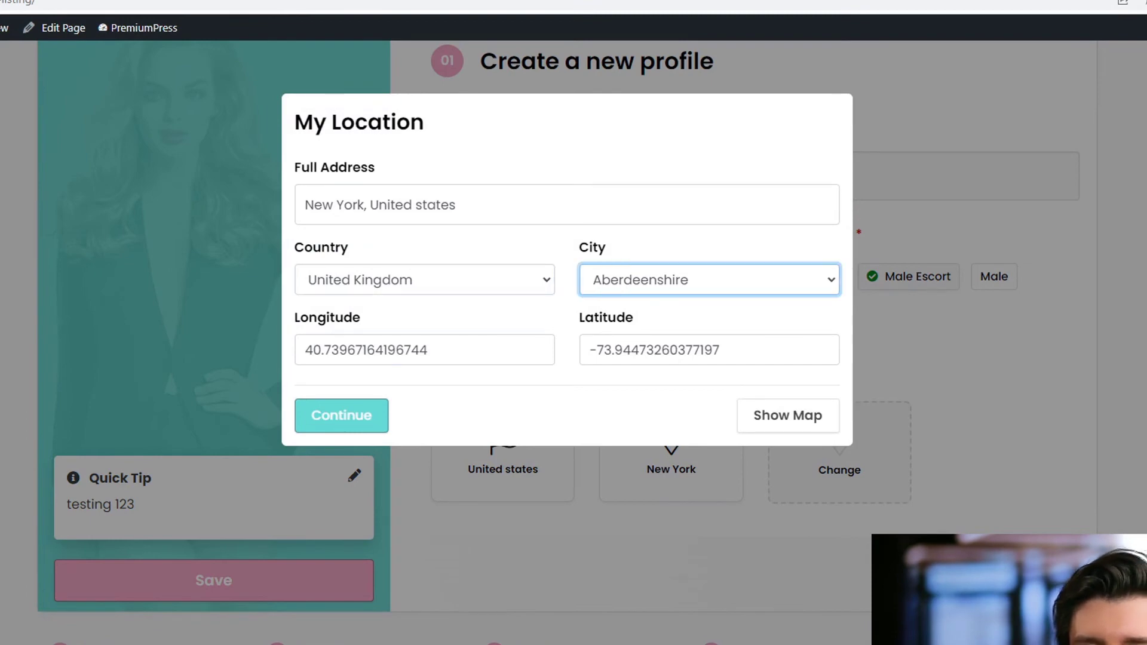
click(425, 280)
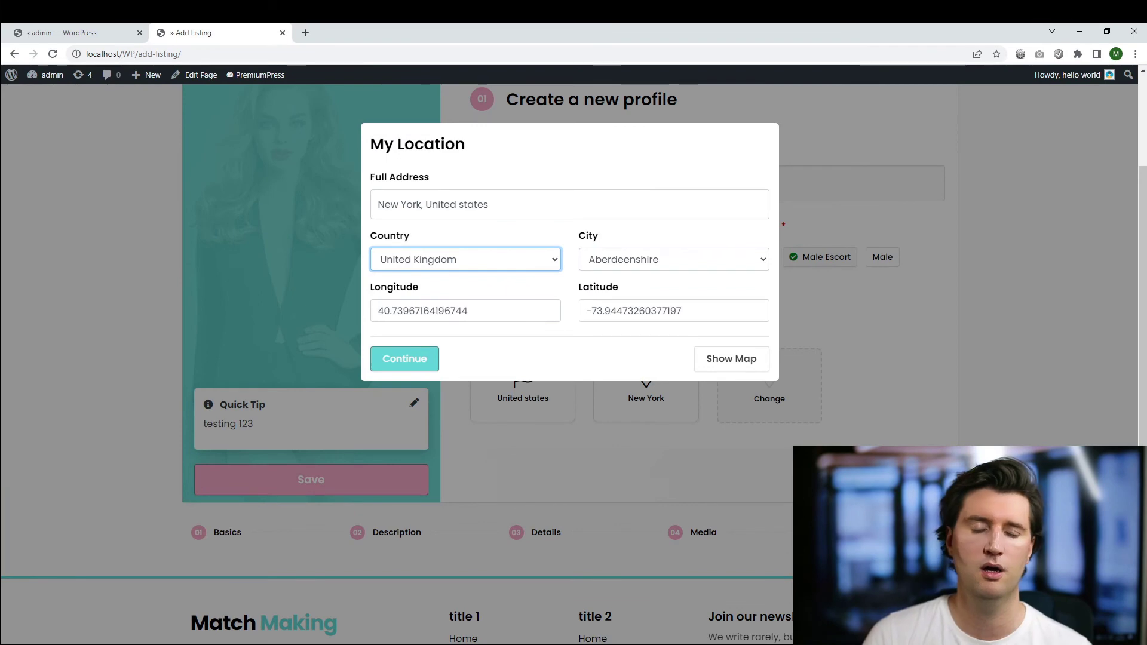
click(405, 359)
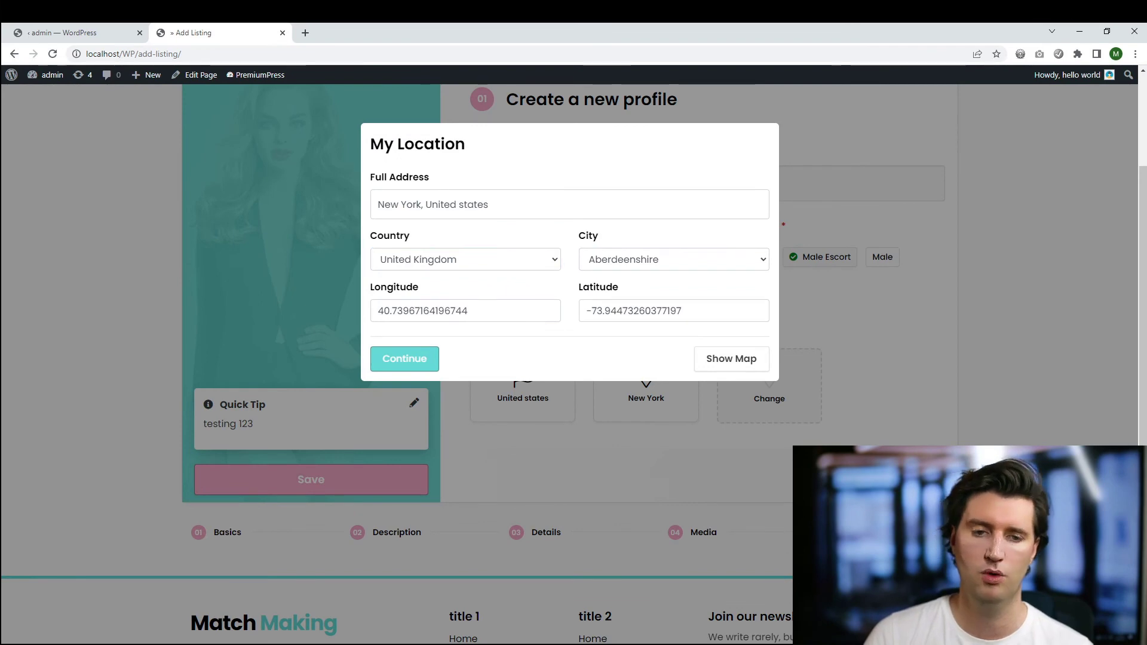
scroll(573, 358, up, 2)
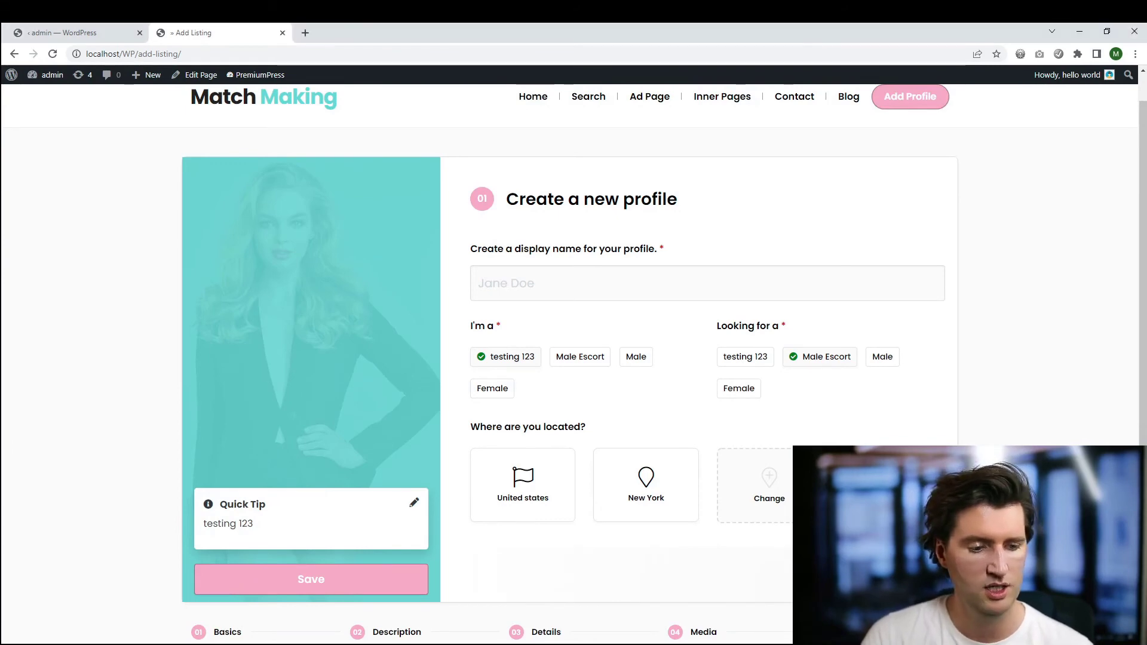
Open the system settings for website profiles under Profile Settings in the admin and find the Location Box option
key(ctrl+Tab)
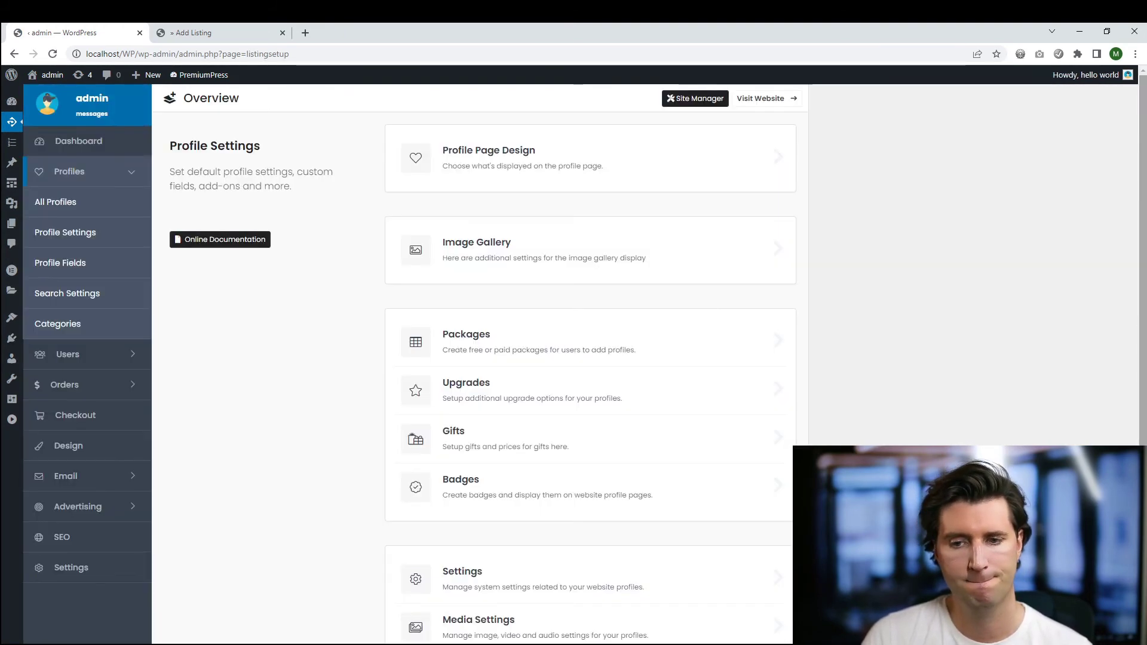
scroll(538, 496, down, 2)
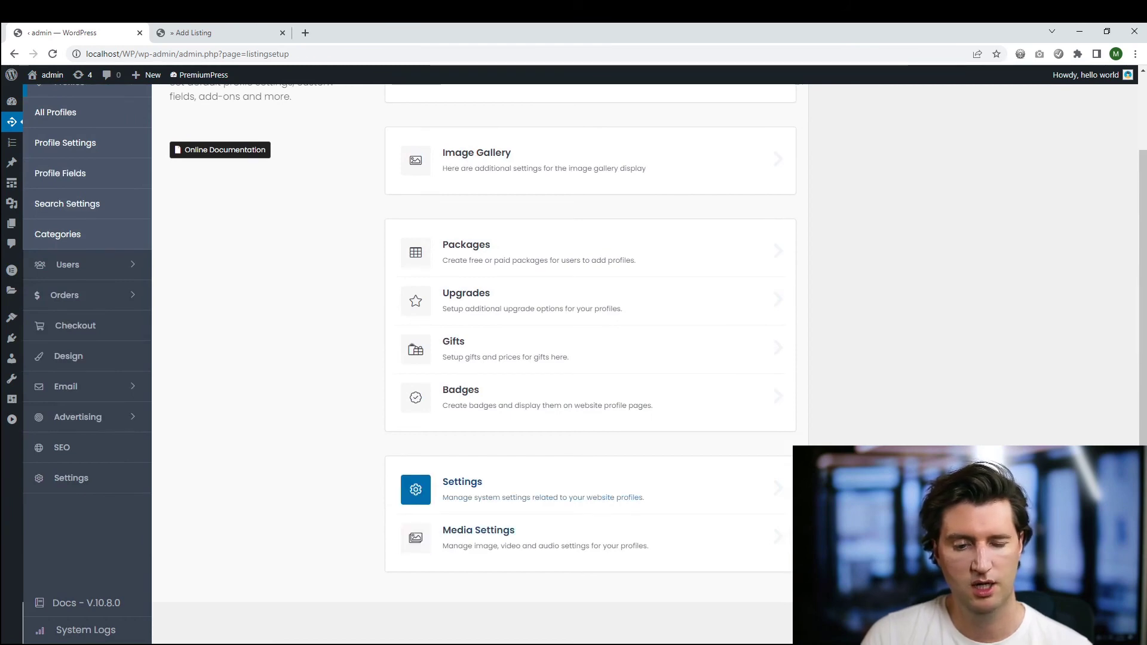
click(419, 490)
scroll(537, 358, down, 3)
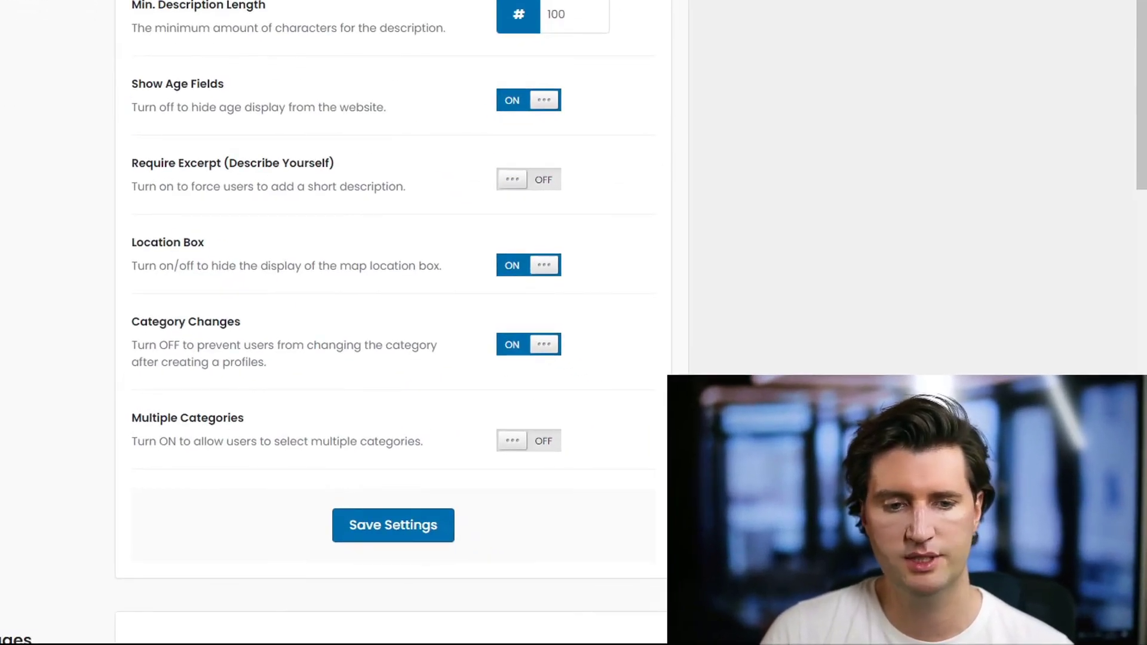